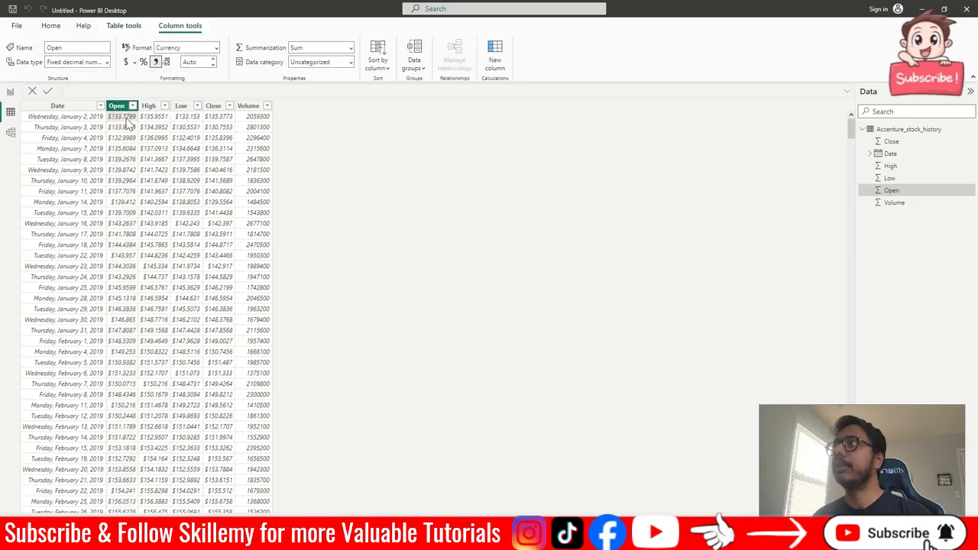
Step: Compare the Open, High, Low and Close price columns of the stock history table
click(189, 121)
click(219, 121)
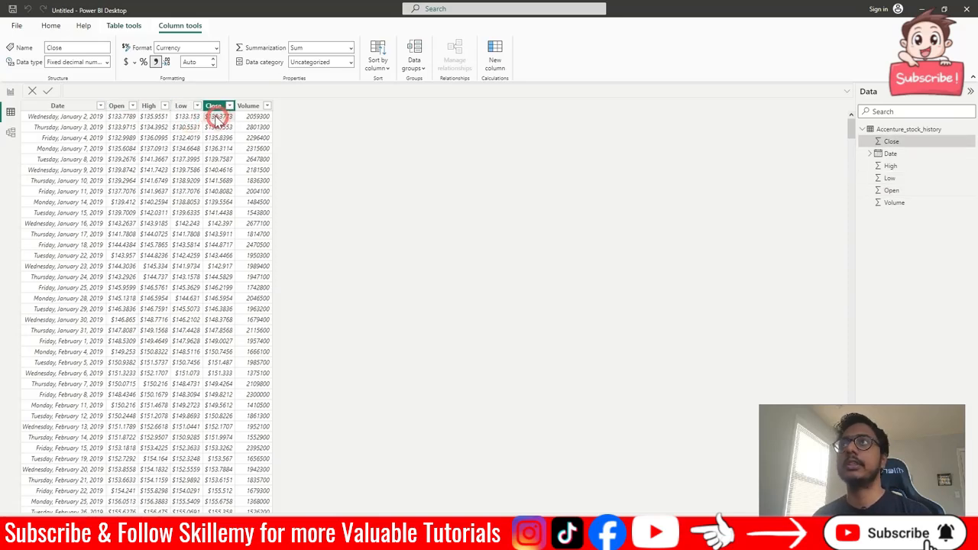
click(117, 108)
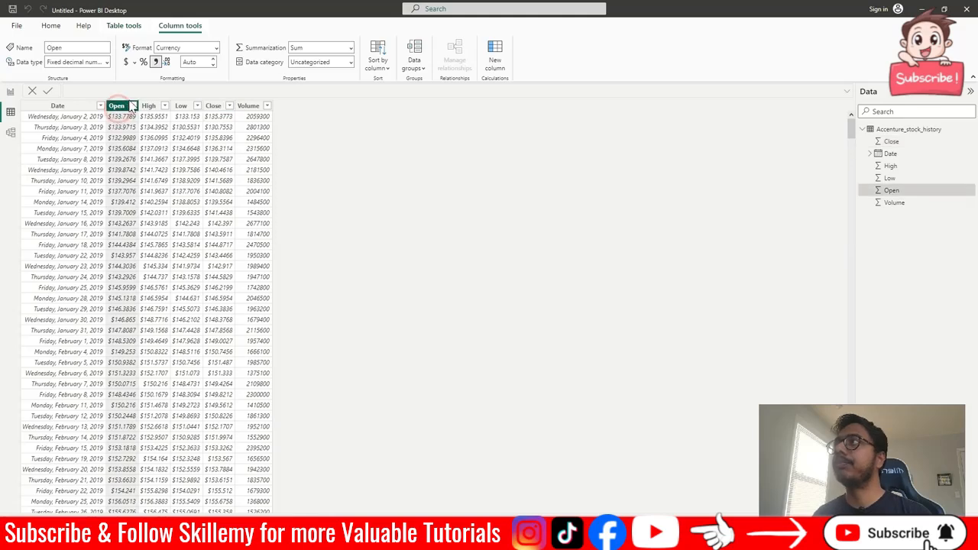
click(148, 106)
click(116, 108)
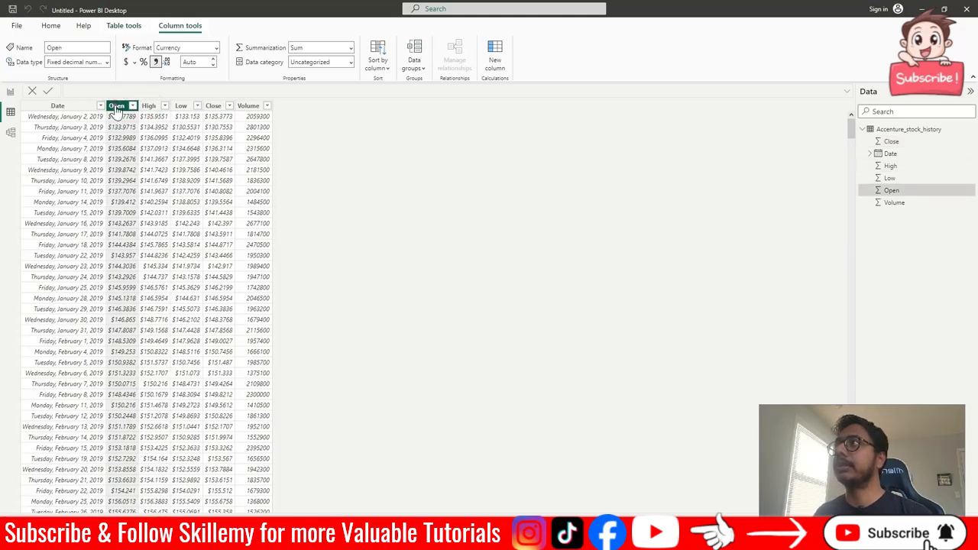
click(210, 106)
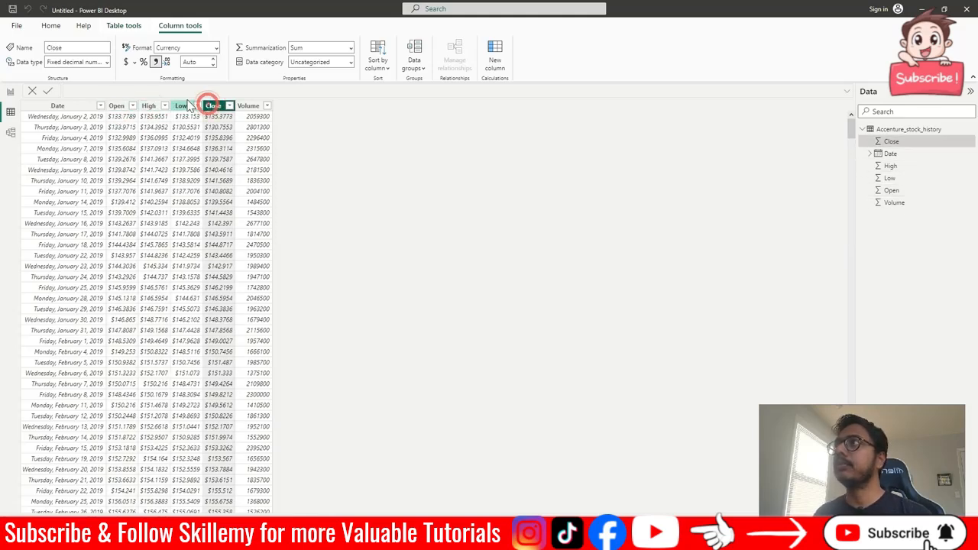
click(116, 107)
click(147, 105)
Step: Switch off the thousands separator for the Open, High and Low columns, giving them the Decimal number format
click(118, 107)
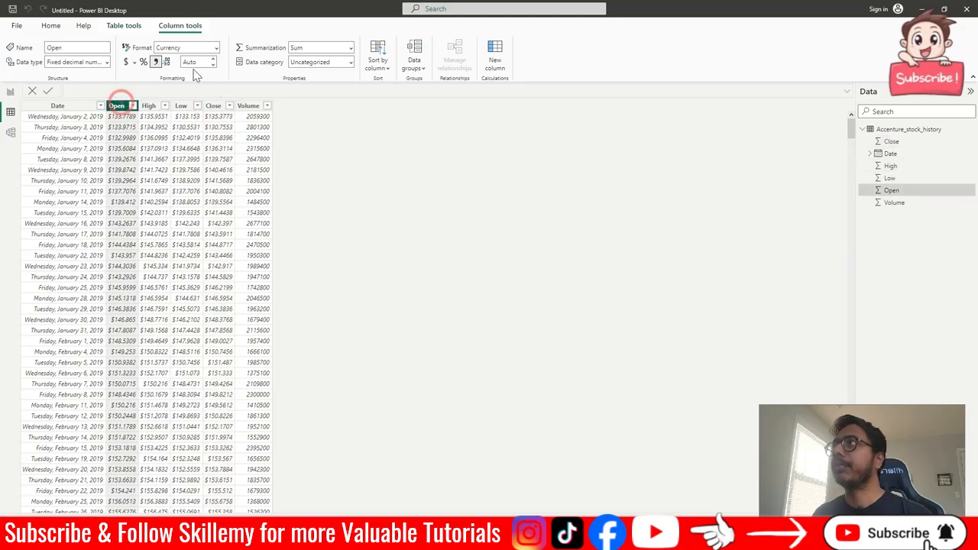
click(155, 63)
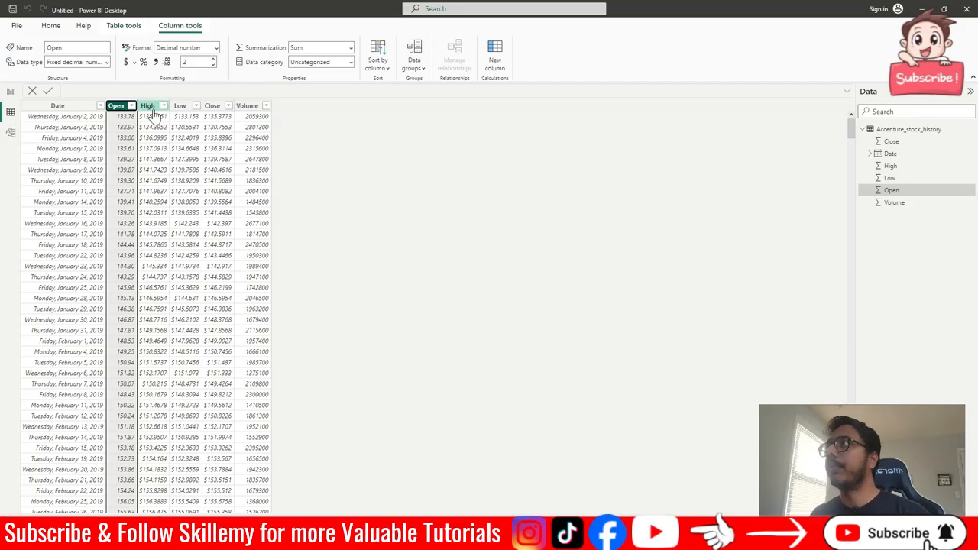
click(147, 105)
click(157, 63)
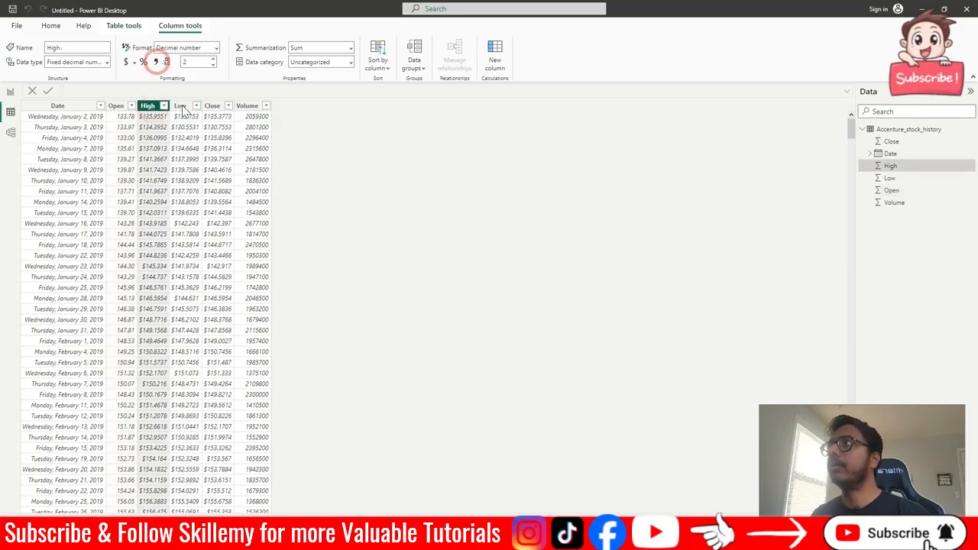
click(180, 106)
click(157, 64)
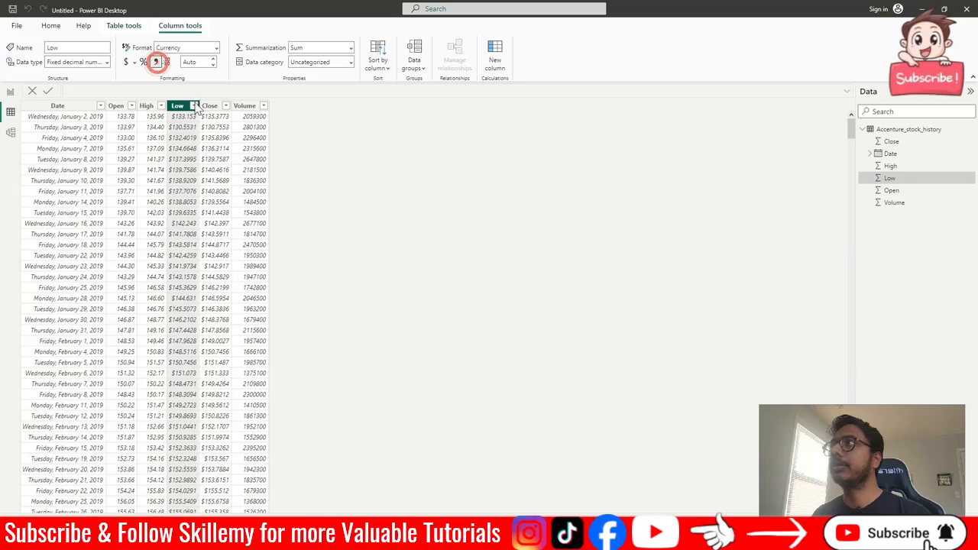
Step: Apply the dollar currency format to the Open and High columns
click(122, 105)
click(126, 63)
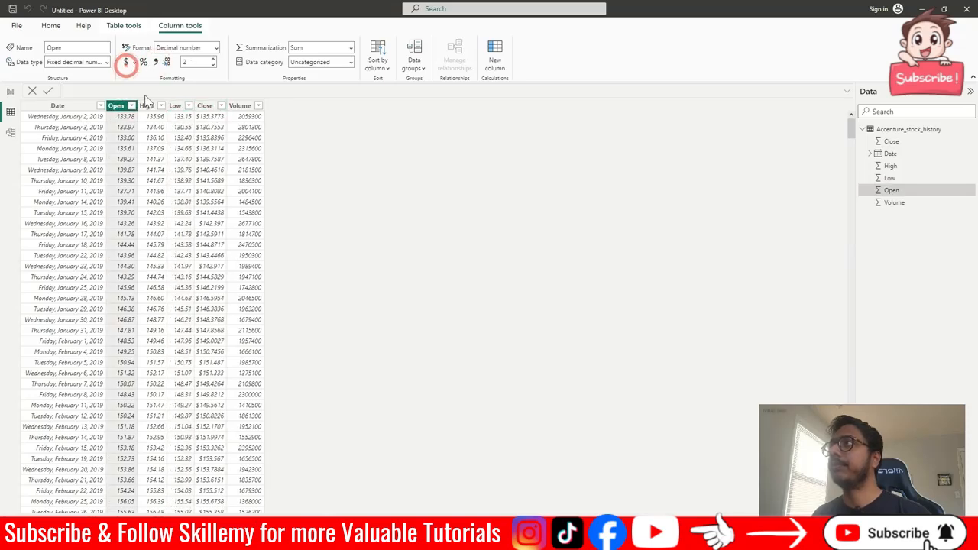
click(147, 105)
click(126, 63)
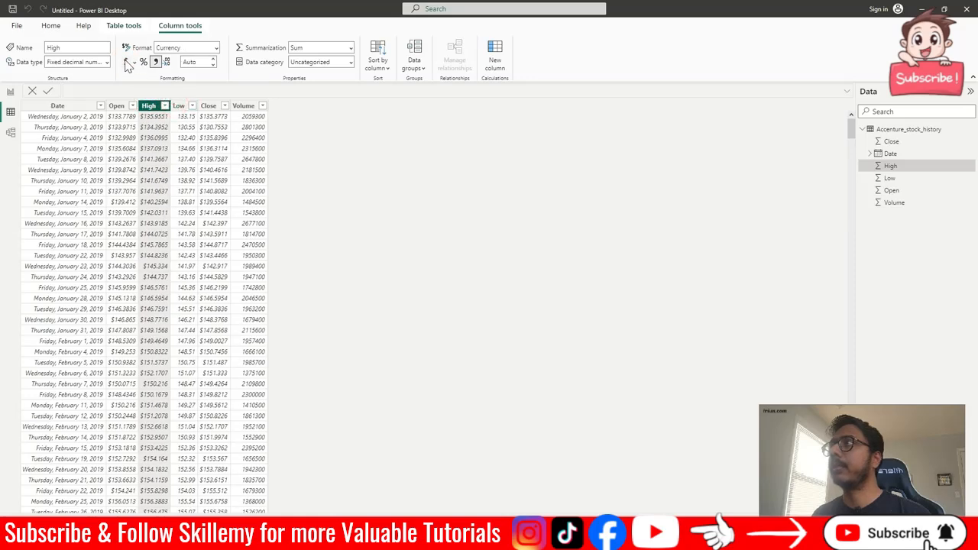
Step: Set the Open and High columns to show 2 decimal places
click(116, 105)
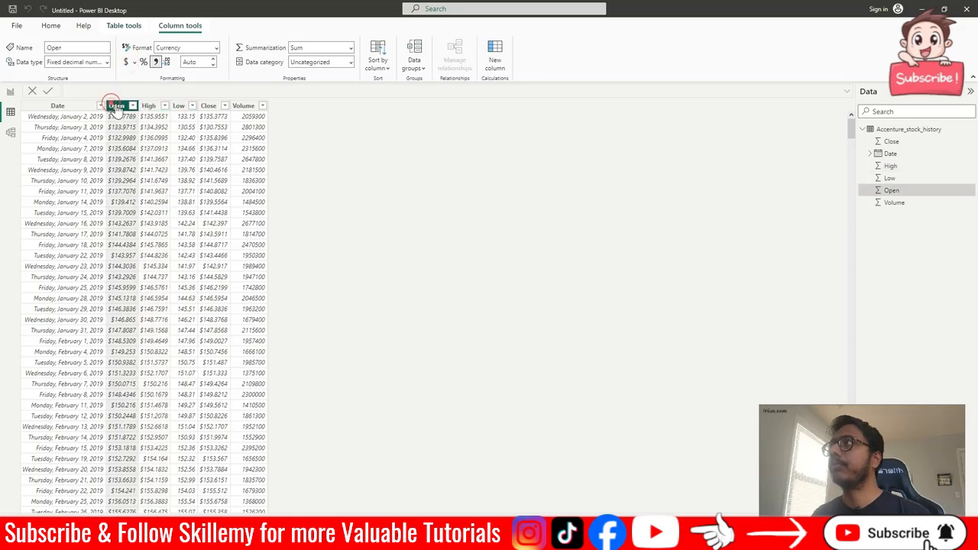
click(192, 62)
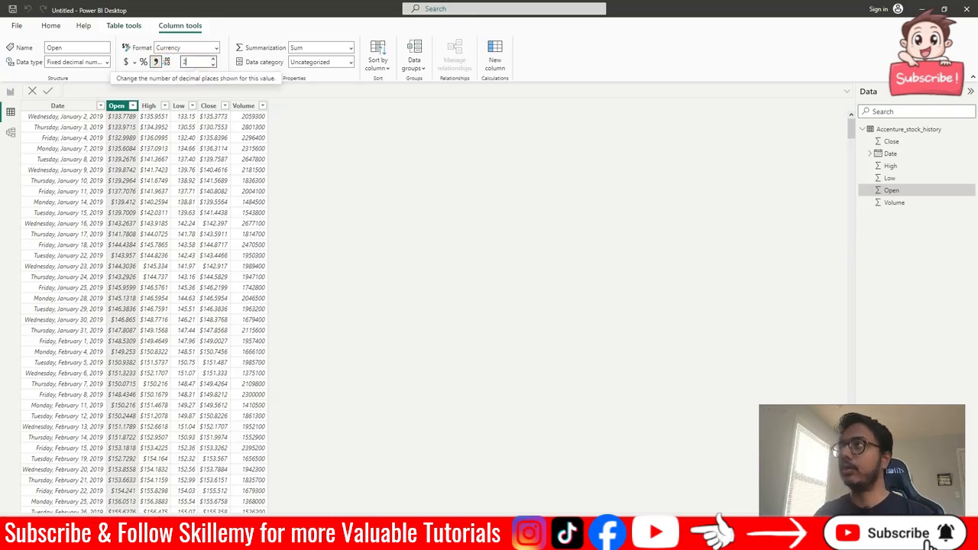
key(Escape)
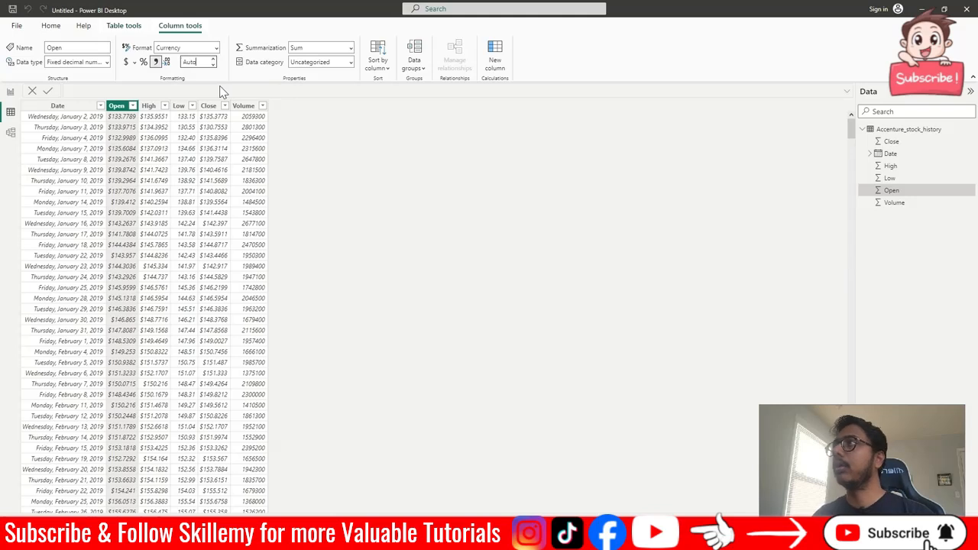
text(2)
key(Return)
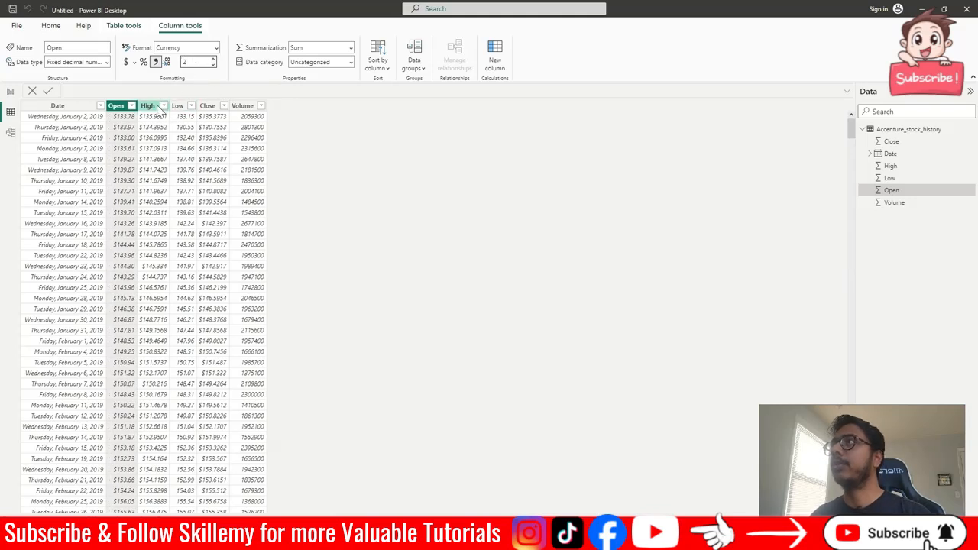
click(149, 106)
click(191, 62)
text(2)
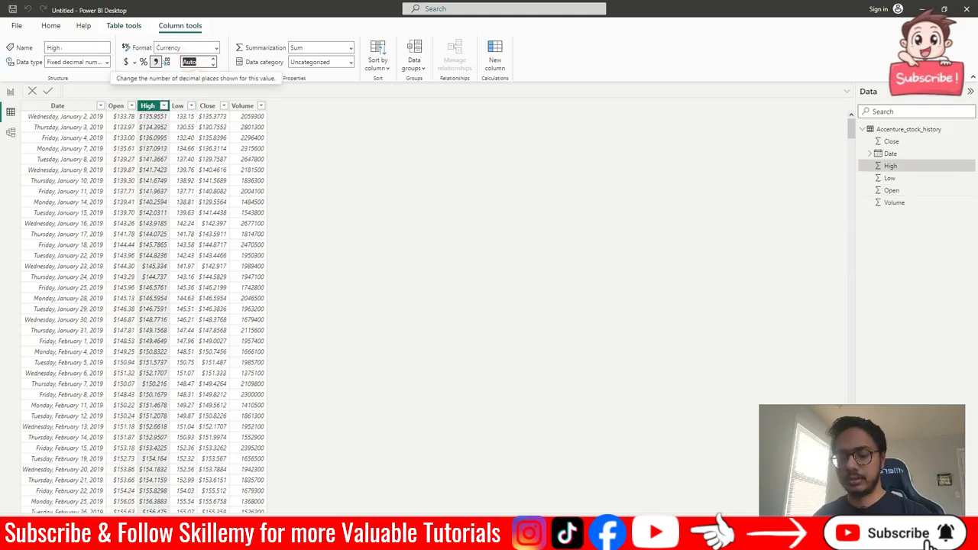
key(Return)
Step: Check the decimal places of the Low column and set the Close column to 2 decimal places
click(176, 105)
click(197, 62)
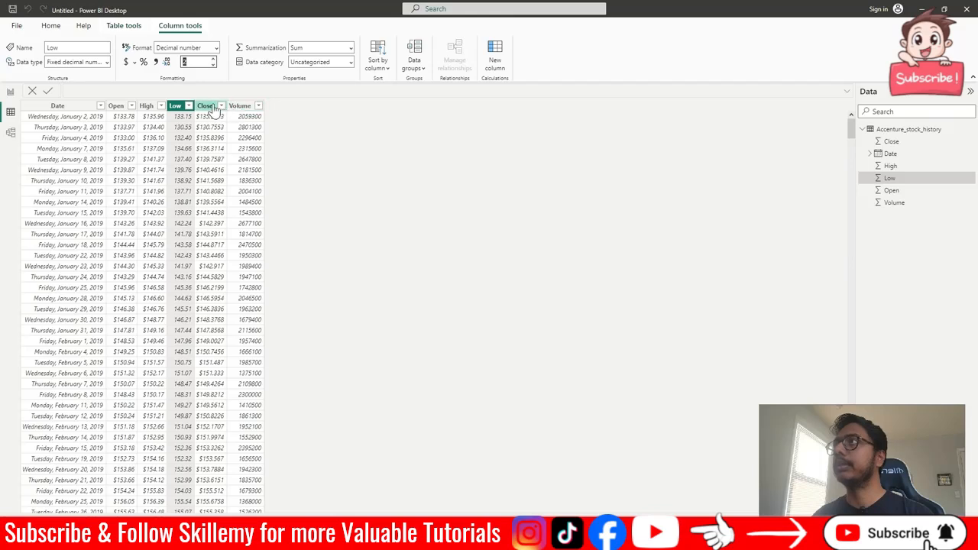
click(207, 105)
click(195, 62)
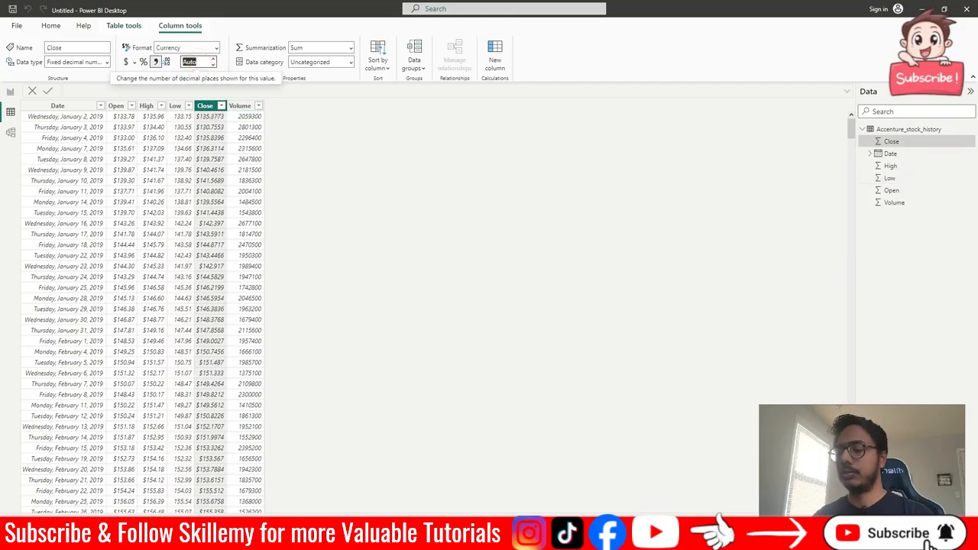
text(2)
key(Return)
text(2)
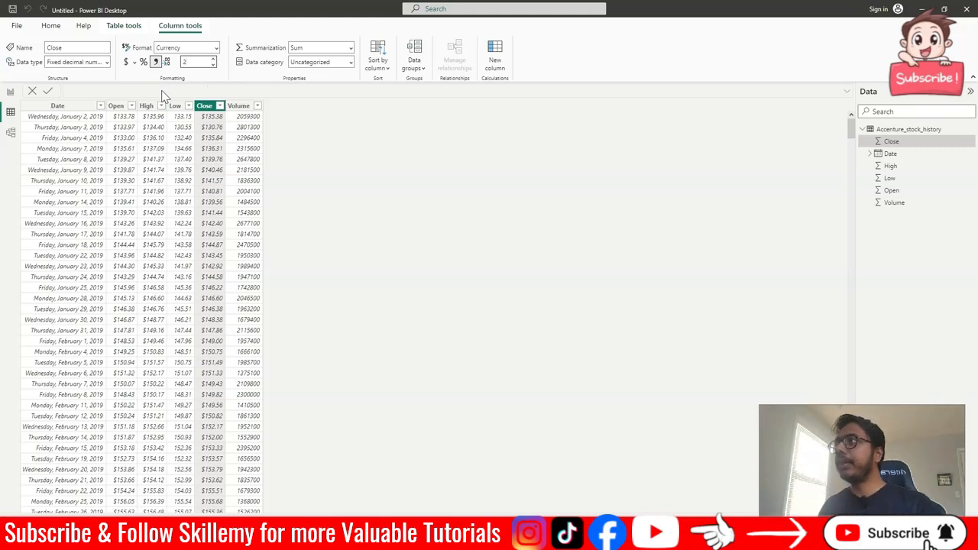
Step: Change the Date column's format to 3/14/2001 (m/d/yyyy)
click(82, 107)
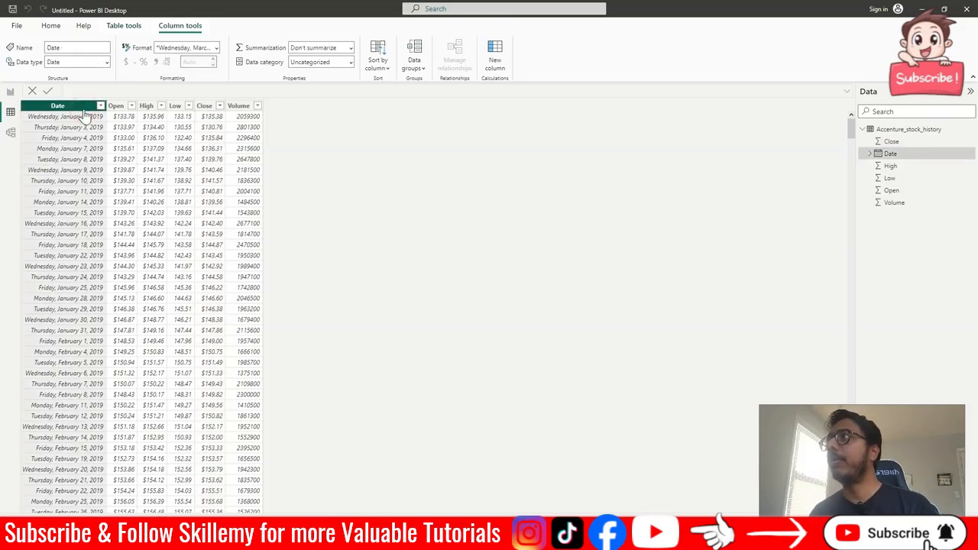
click(217, 47)
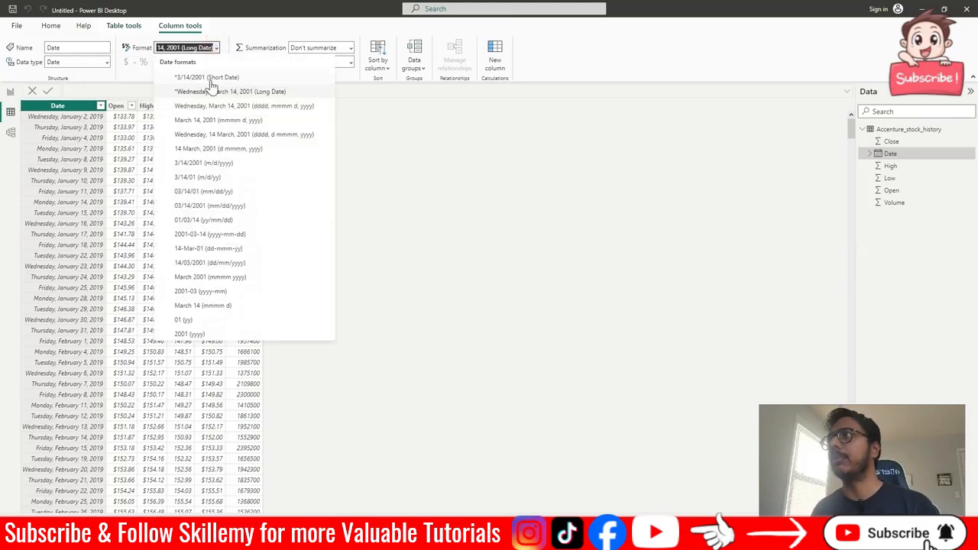
click(252, 168)
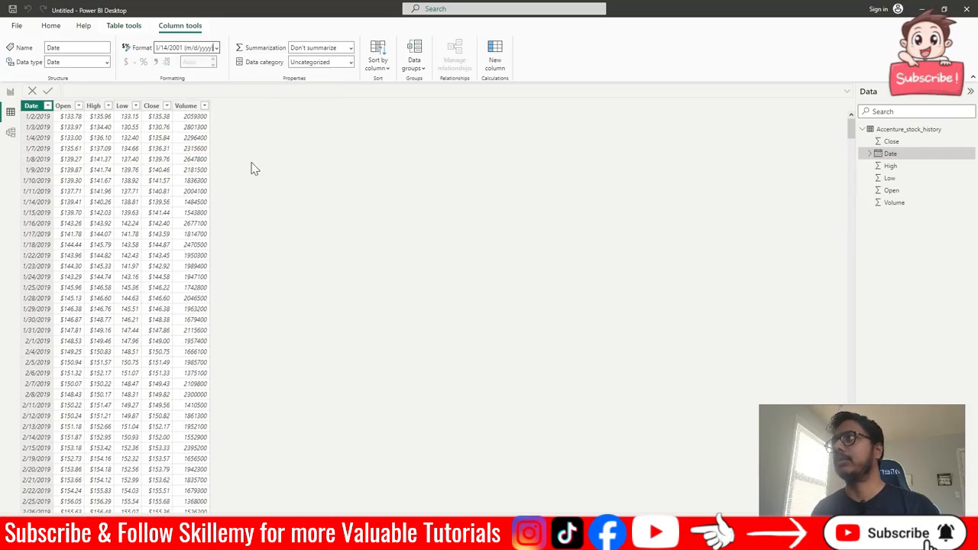
click(46, 92)
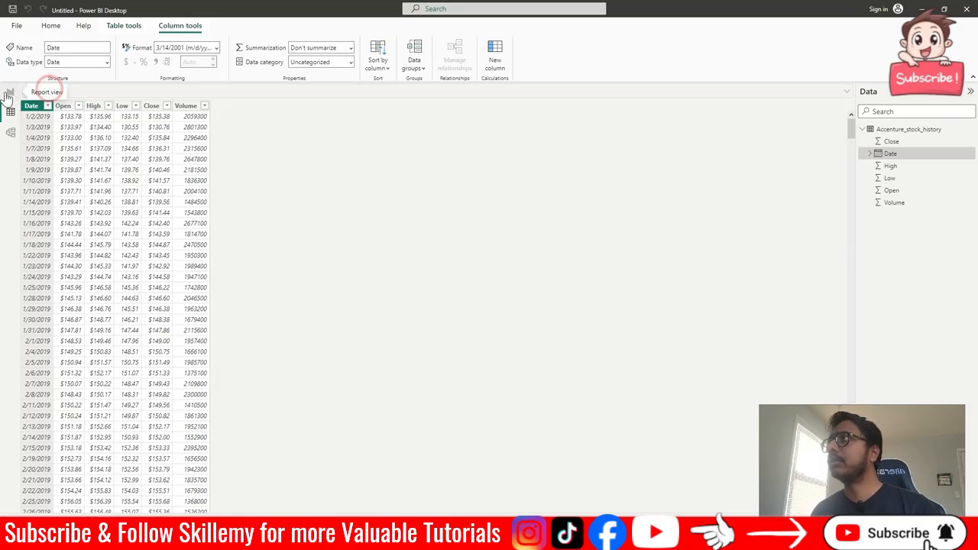
Step: Look at the report view and table view in turn, ending on the blank report canvas
click(10, 91)
click(10, 113)
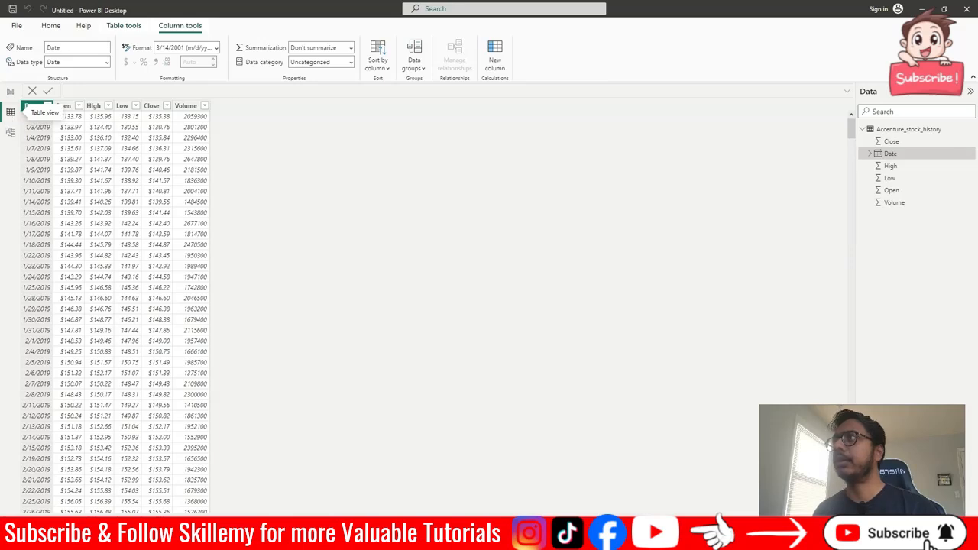
click(10, 92)
click(266, 126)
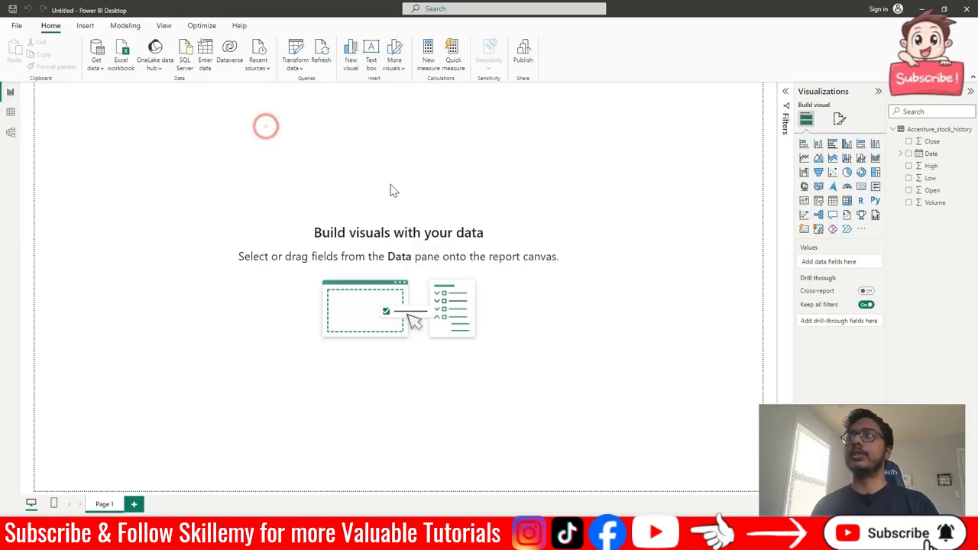
Step: Move the Accenture_stock_history card toward the middle of the model view, and return to the report view
click(13, 134)
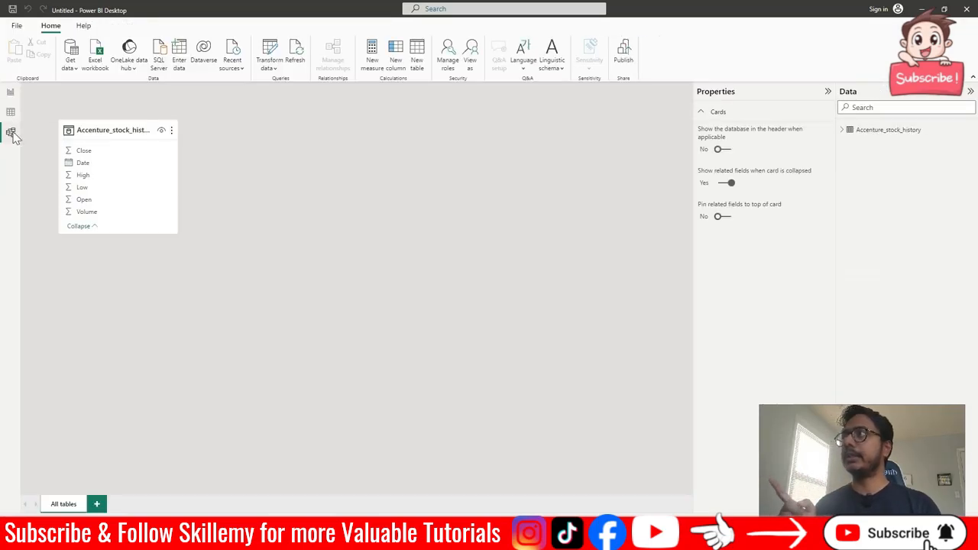
drag(114, 124, 328, 142)
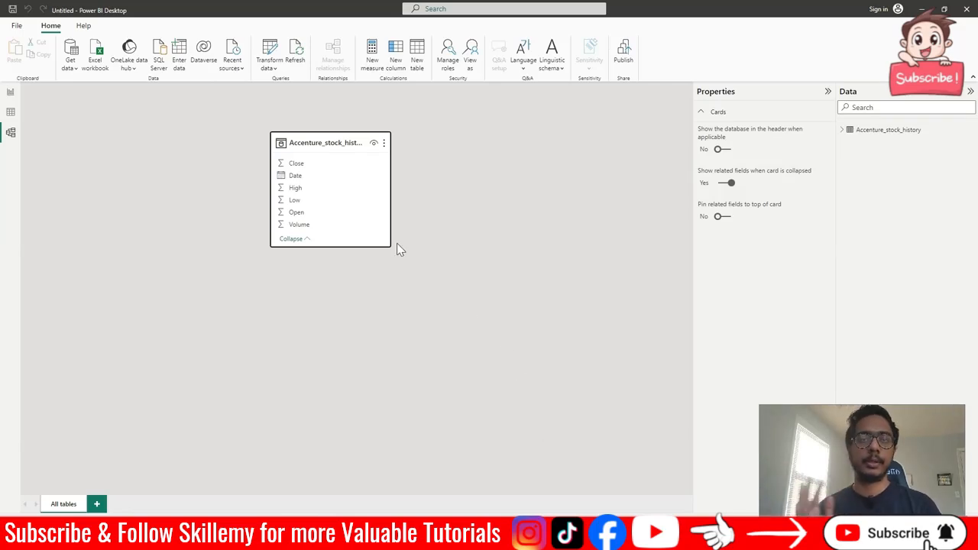
click(11, 92)
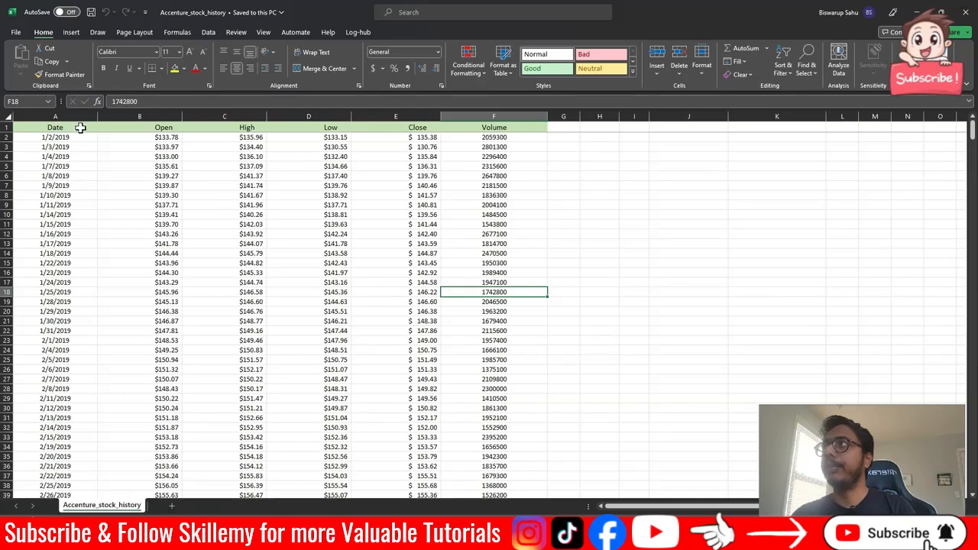
Step: Examine the Date and Volume columns of the Accenture_stock_history workbook in Excel, and return to Power BI Desktop
click(55, 116)
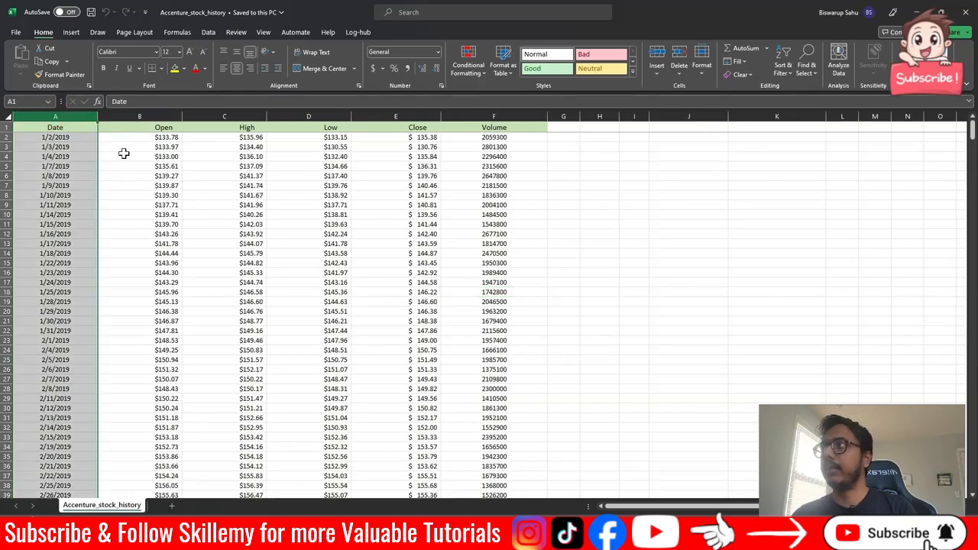
click(515, 116)
click(60, 136)
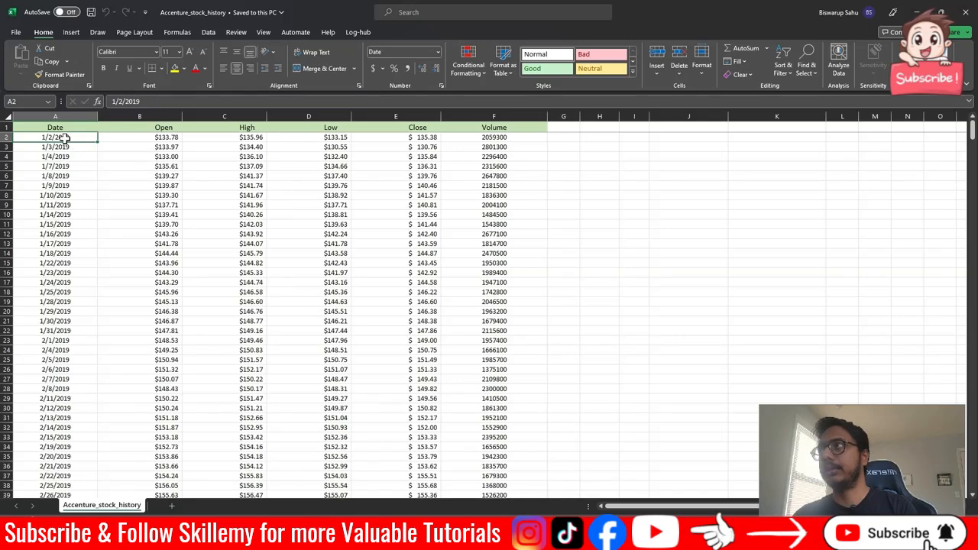
click(504, 137)
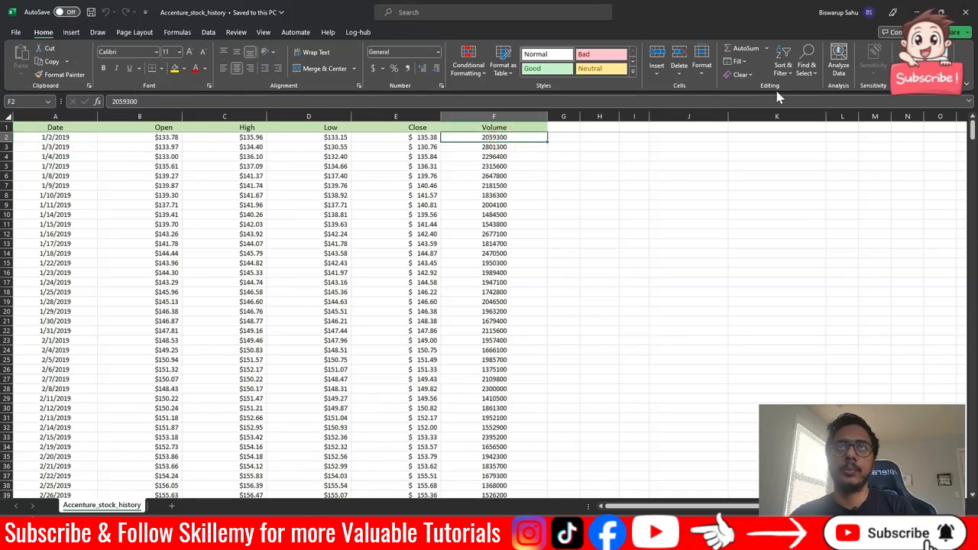
click(917, 12)
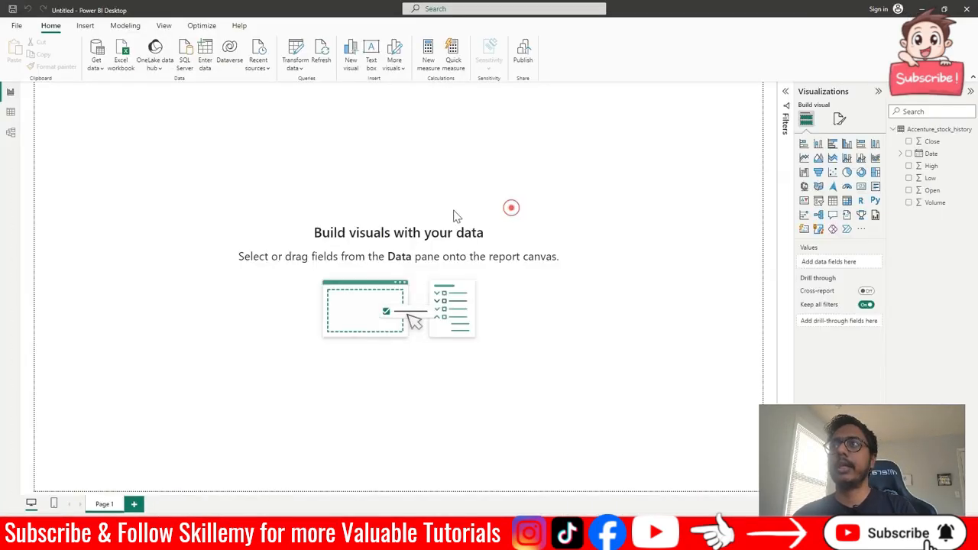
Step: Create a stacked column chart with Date on the X-axis and the sum of Volume on the Y-axis
click(366, 197)
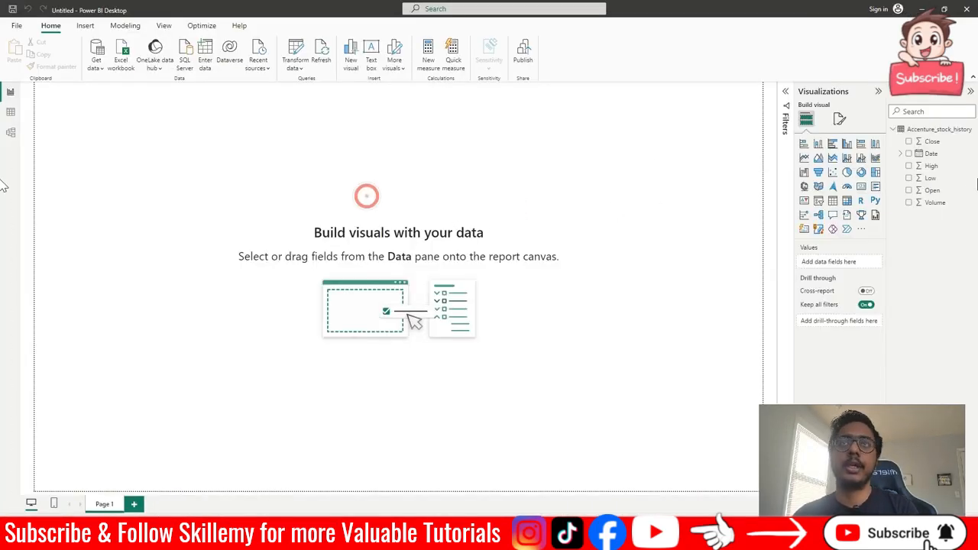
click(908, 153)
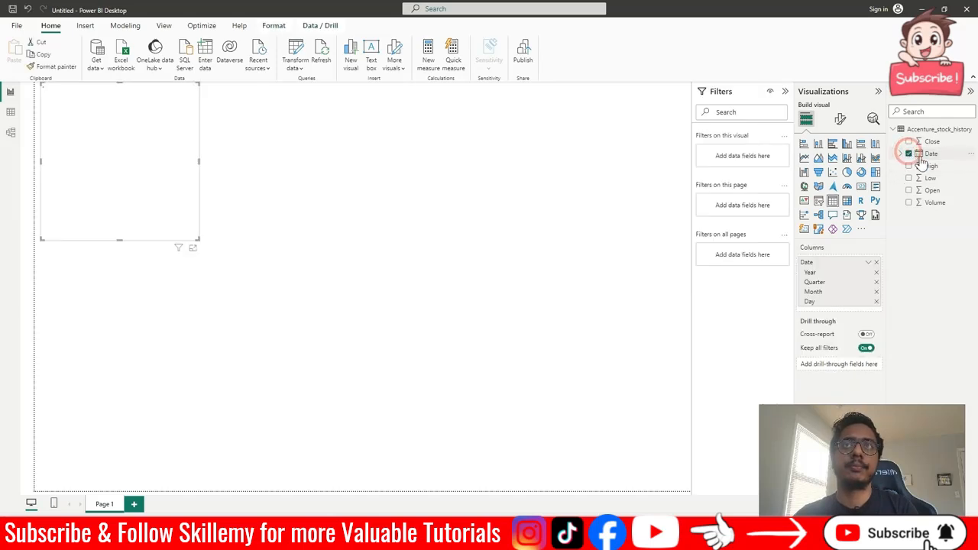
click(909, 203)
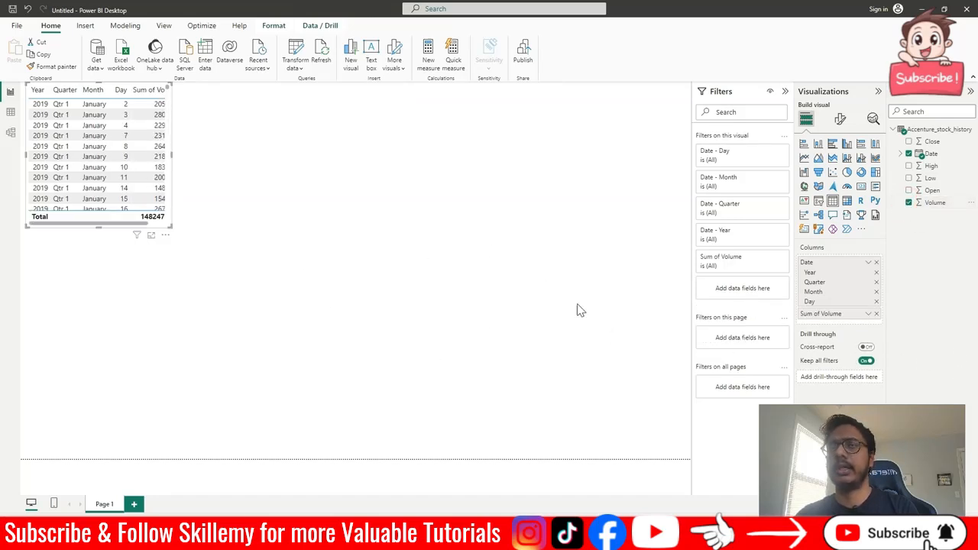
click(819, 145)
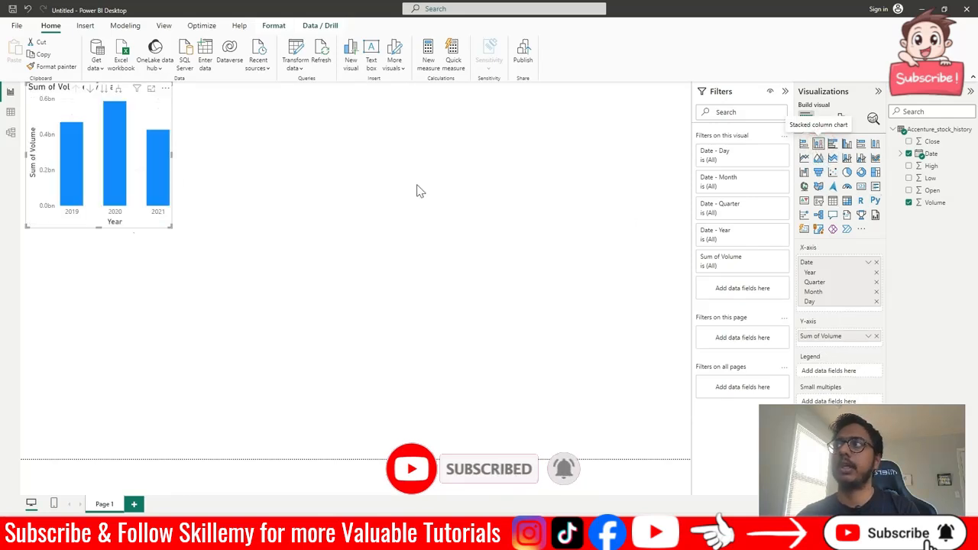
Step: Widen the Sum of Volume by Year chart to about three times its width and move it lower on the canvas
drag(182, 154, 493, 161)
drag(371, 115, 383, 203)
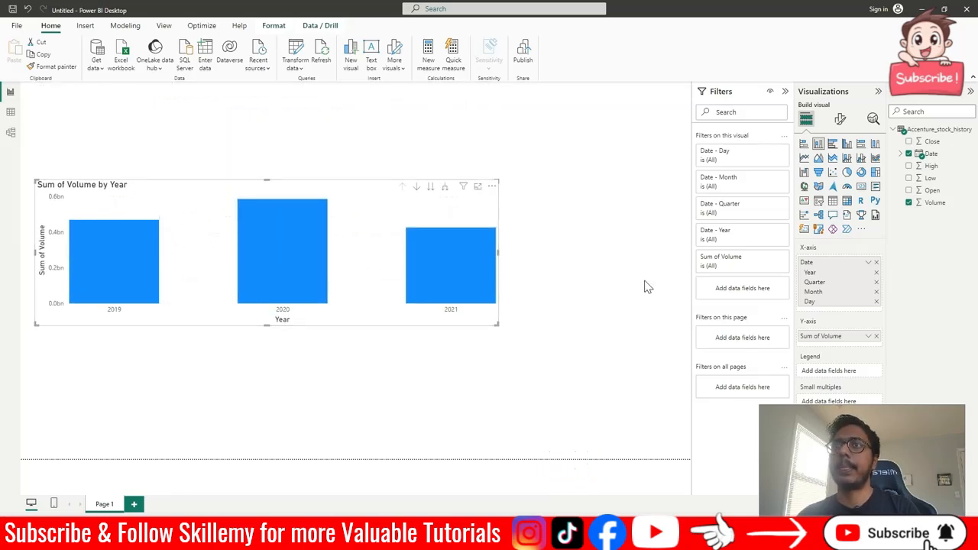
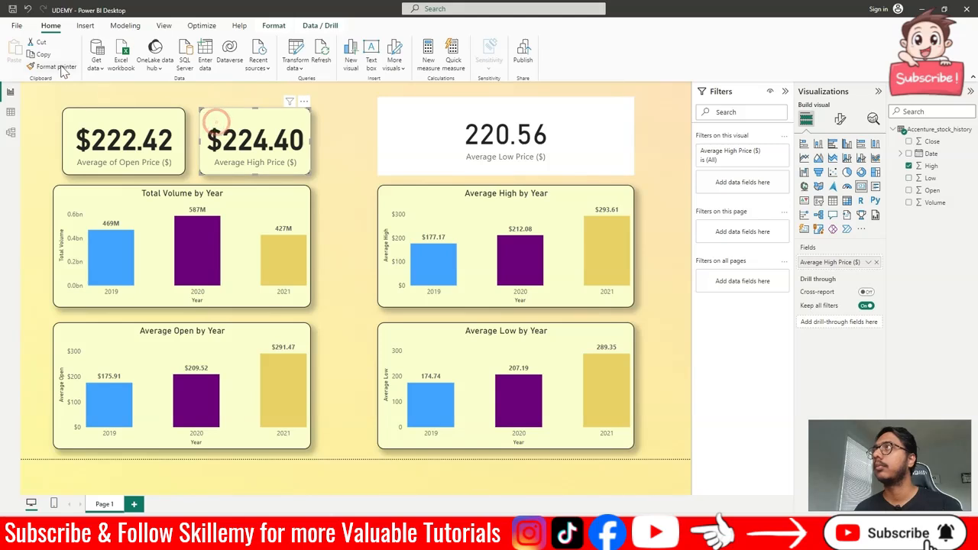
Step: Copy the Average High Price card's formatting to the Average Low Price card, then shrink it and place it beside the Average High Price card
click(54, 67)
click(532, 113)
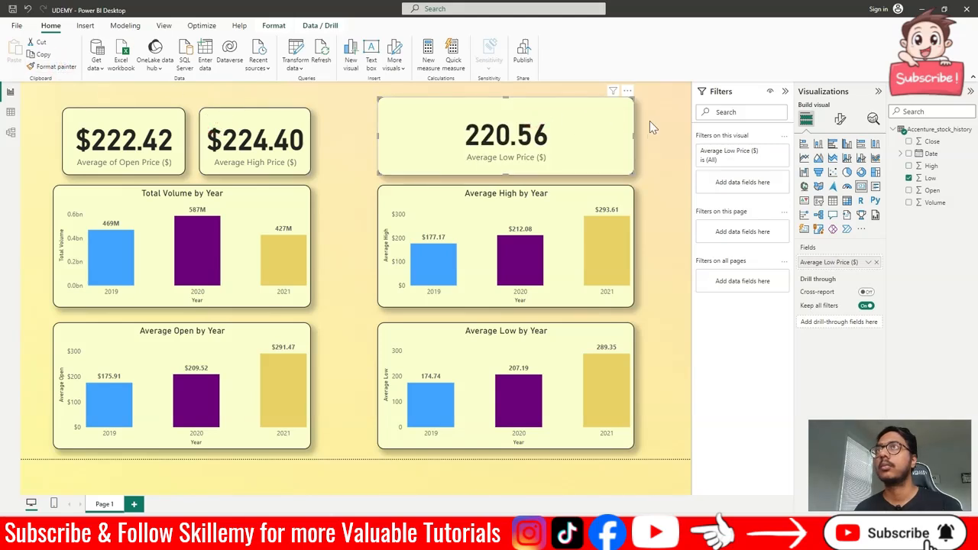
drag(631, 96, 410, 119)
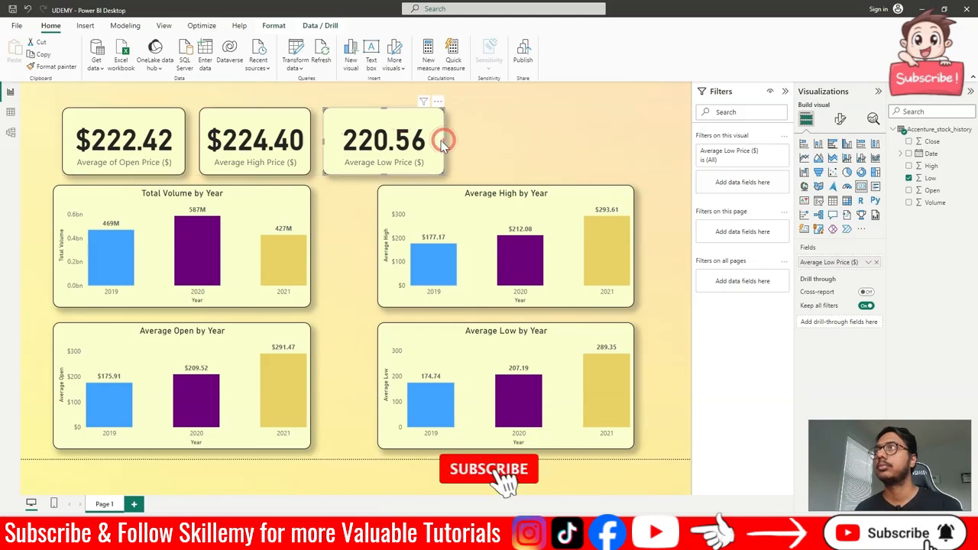
click(482, 135)
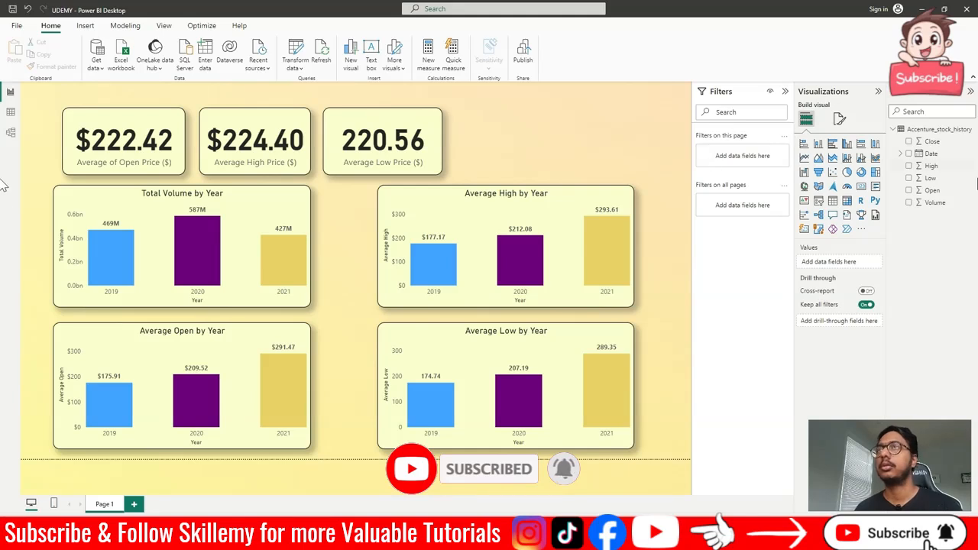
Step: Create a card showing the average of Close and rename its field Average Close Price ($)
click(908, 142)
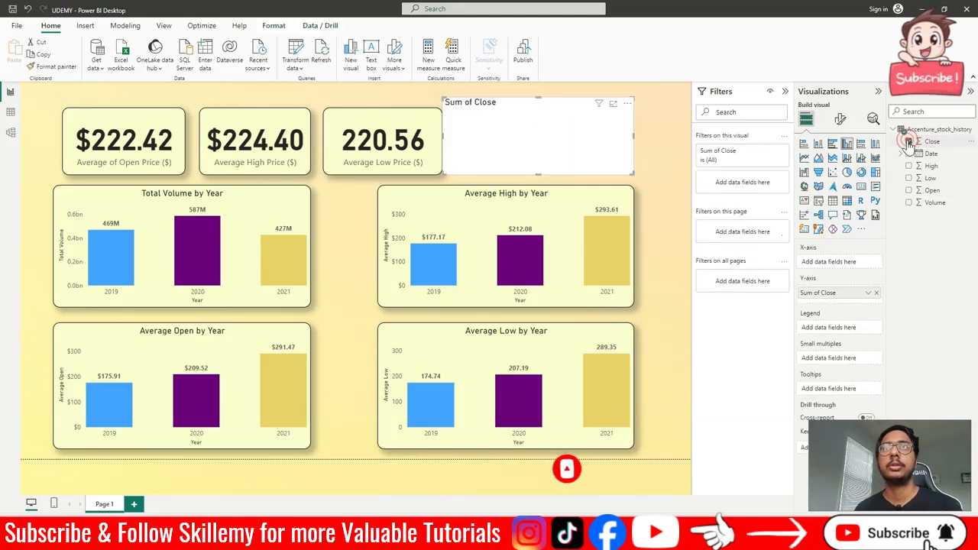
click(514, 115)
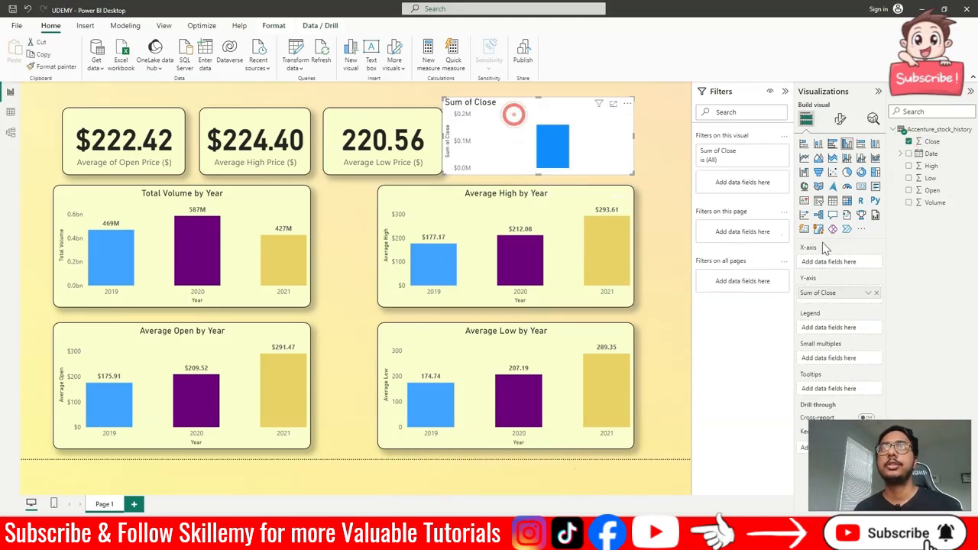
click(861, 188)
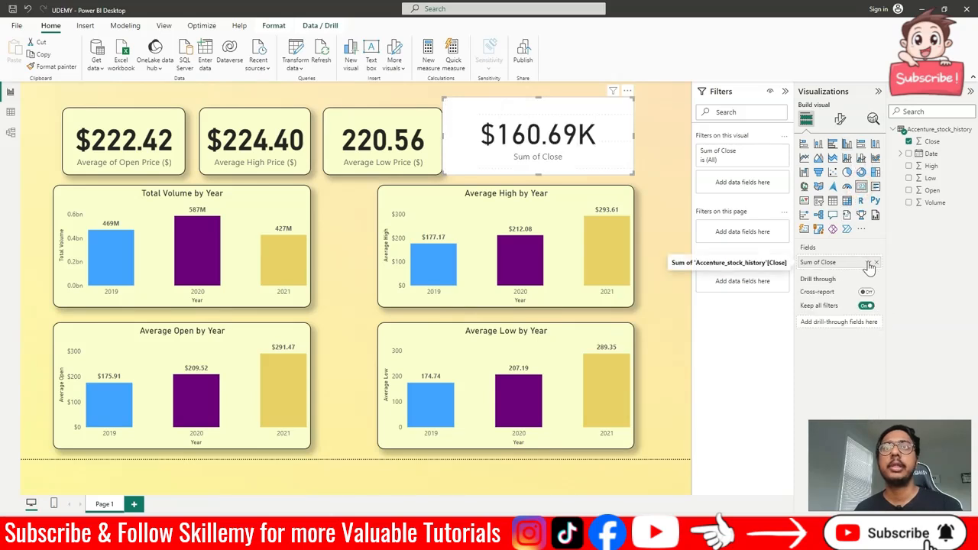
click(867, 261)
click(900, 303)
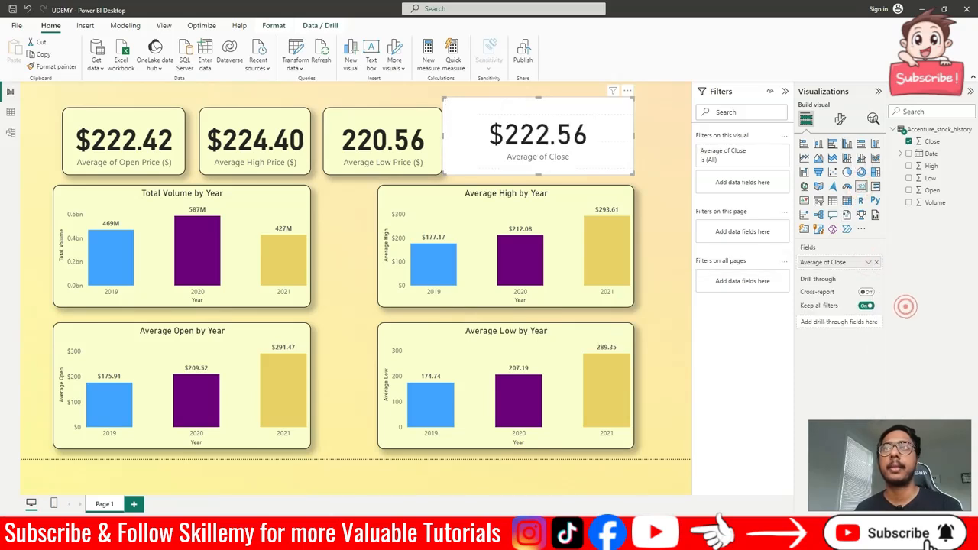
double_click(845, 266)
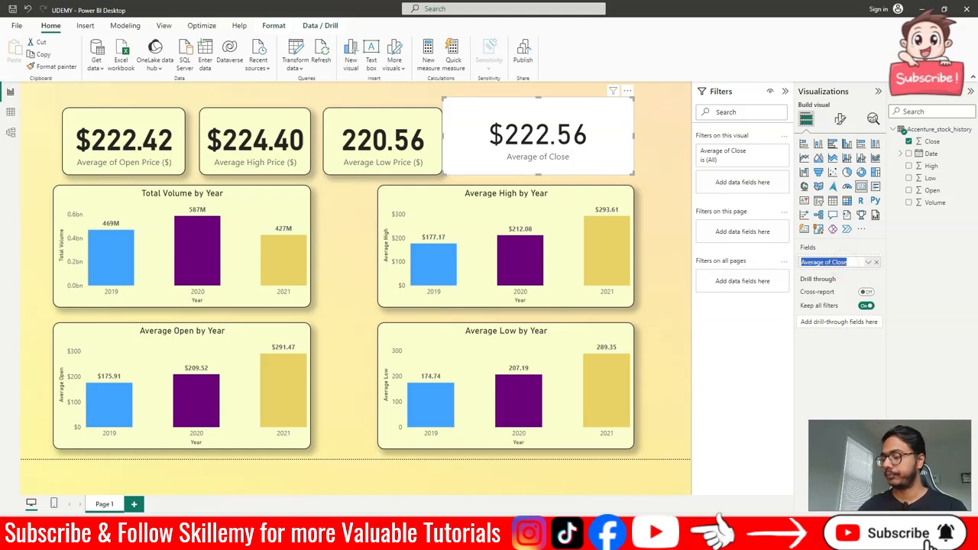
text(Average of Open Price ($))
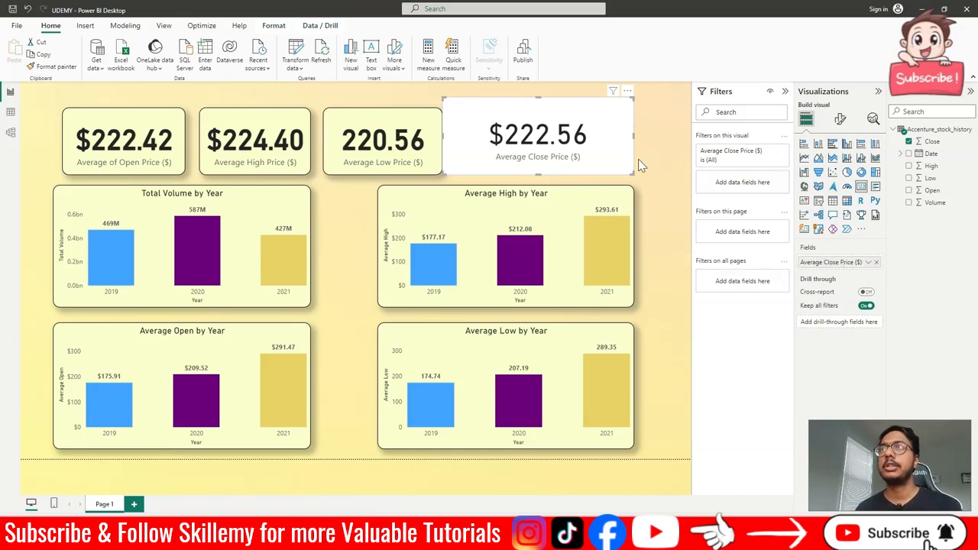
Step: Copy the Average Low Price card's formatting to the Average Close Price card, then narrow it and place it at the end of the card row
click(359, 130)
click(52, 66)
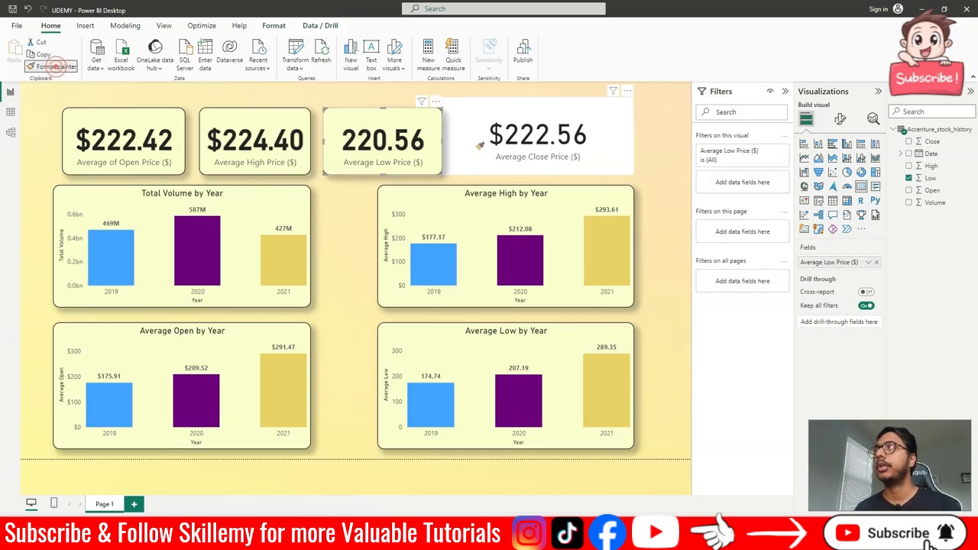
click(513, 123)
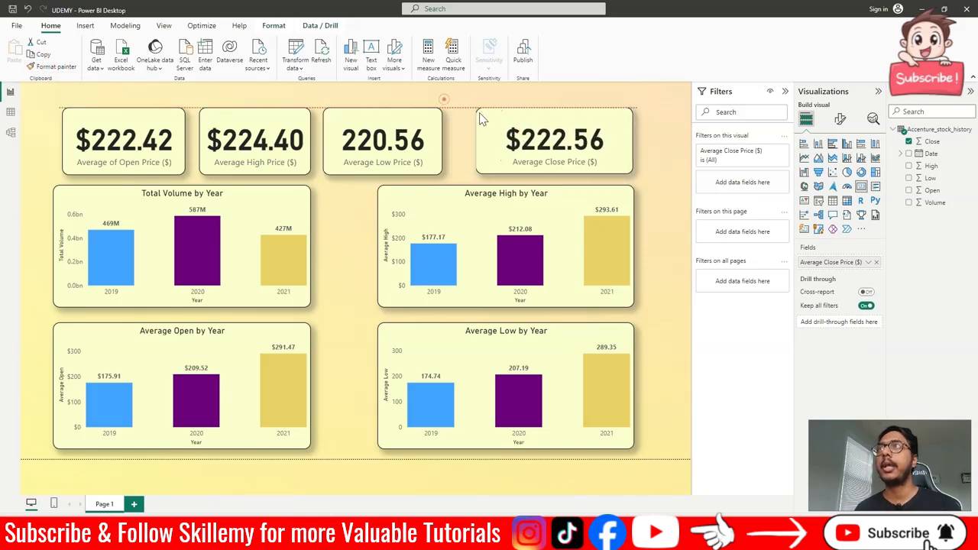
drag(481, 118, 520, 124)
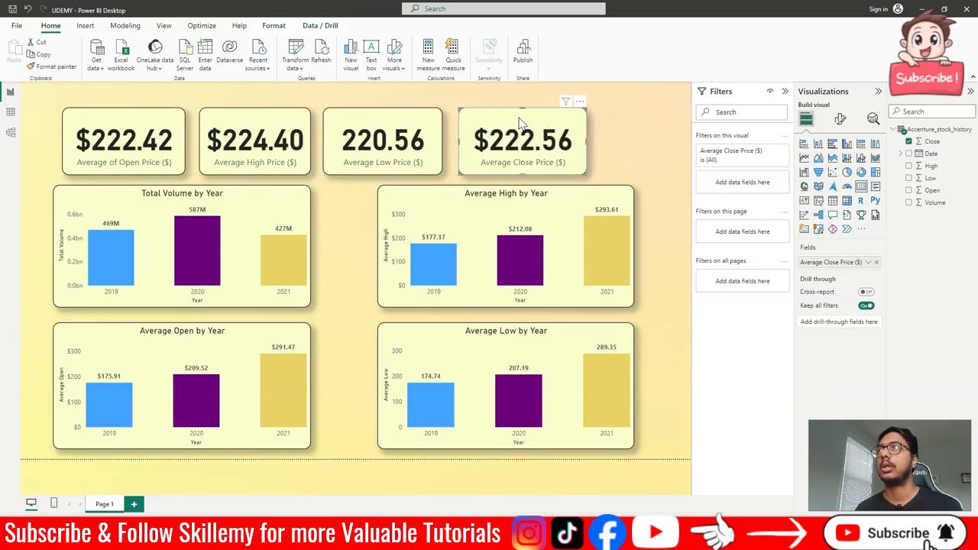
Step: Shift all four price cards together toward the left edge of the report page
drag(53, 99, 578, 183)
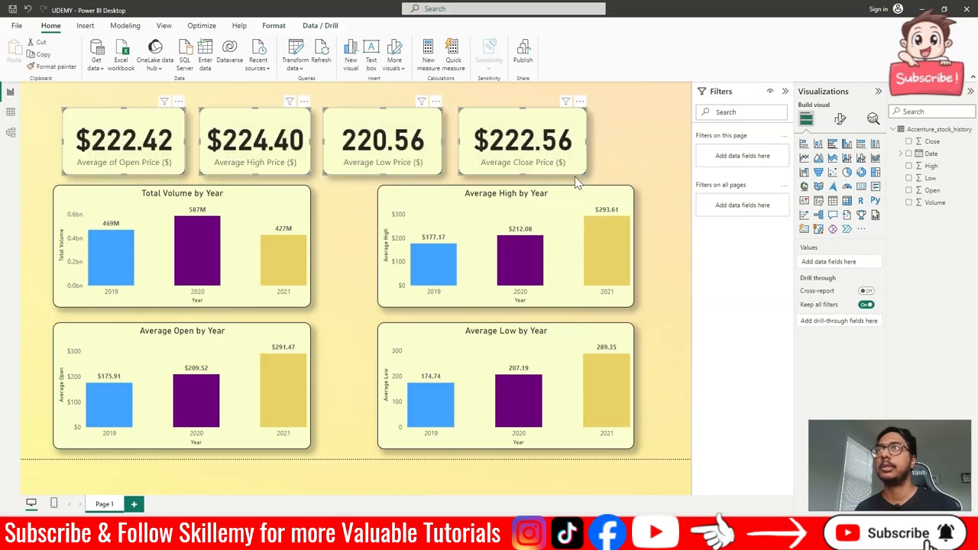
drag(533, 140, 495, 134)
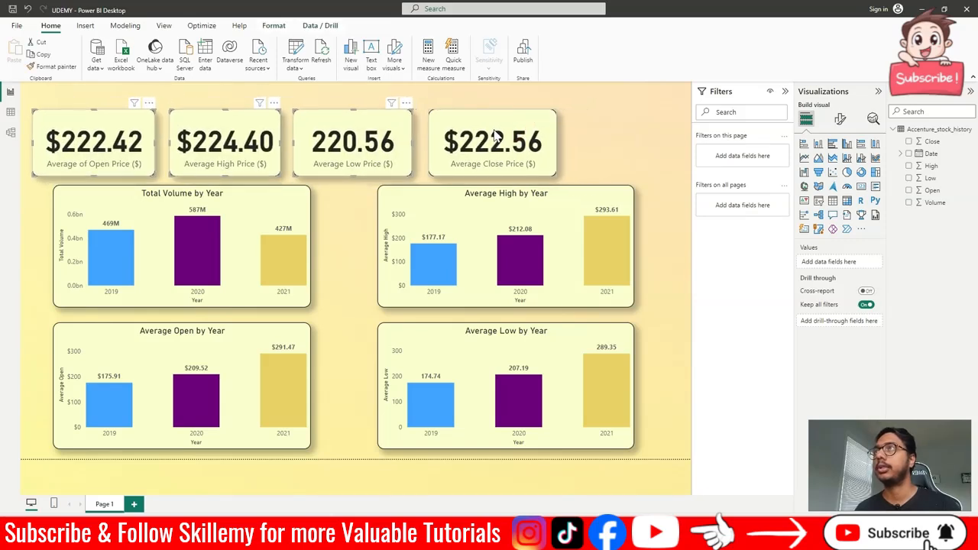
click(603, 132)
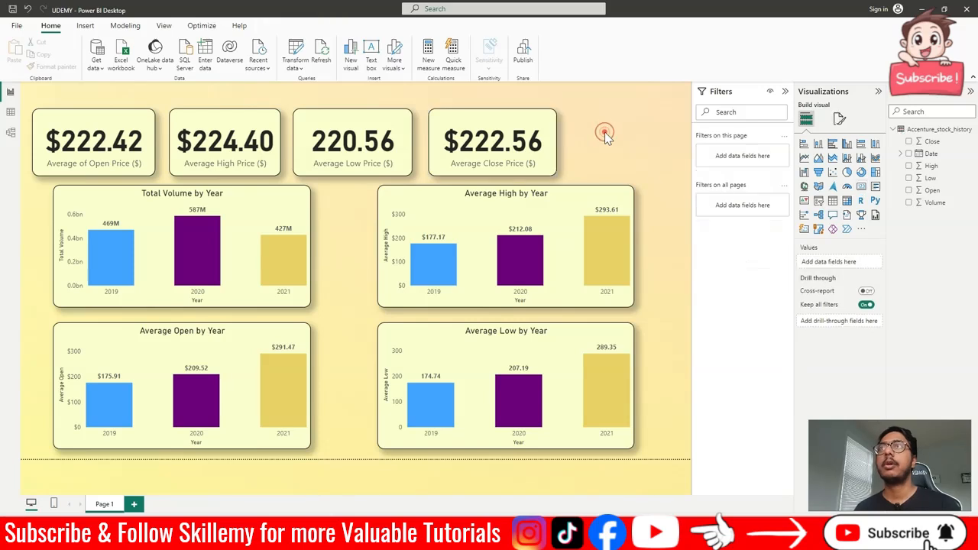
Step: Move the Average High and Average Low charts closer to the Total Volume and Average Open charts, keeping the two aligned
drag(442, 211, 413, 210)
drag(475, 343, 430, 344)
drag(413, 220, 406, 225)
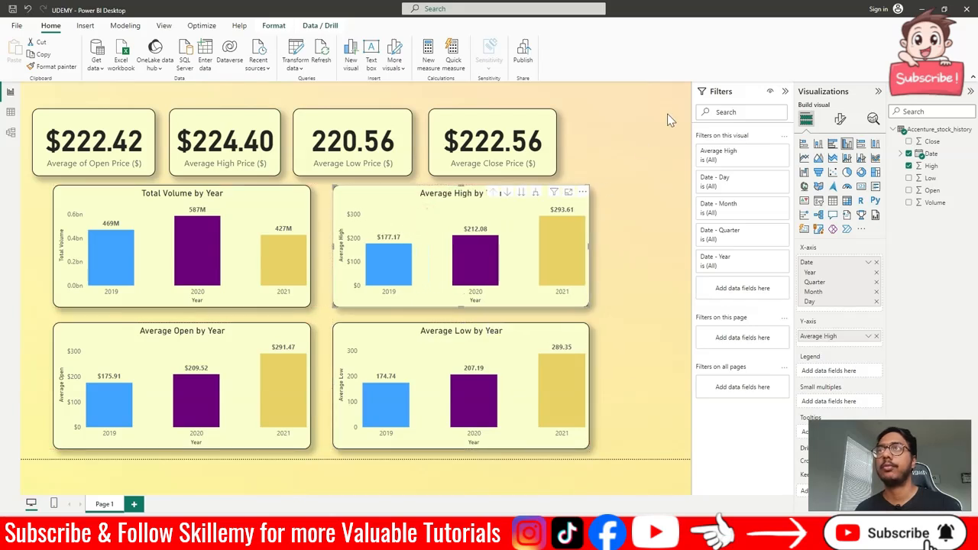
Step: Raise the four price cards together slightly to leave a gap above the charts
drag(26, 98, 576, 186)
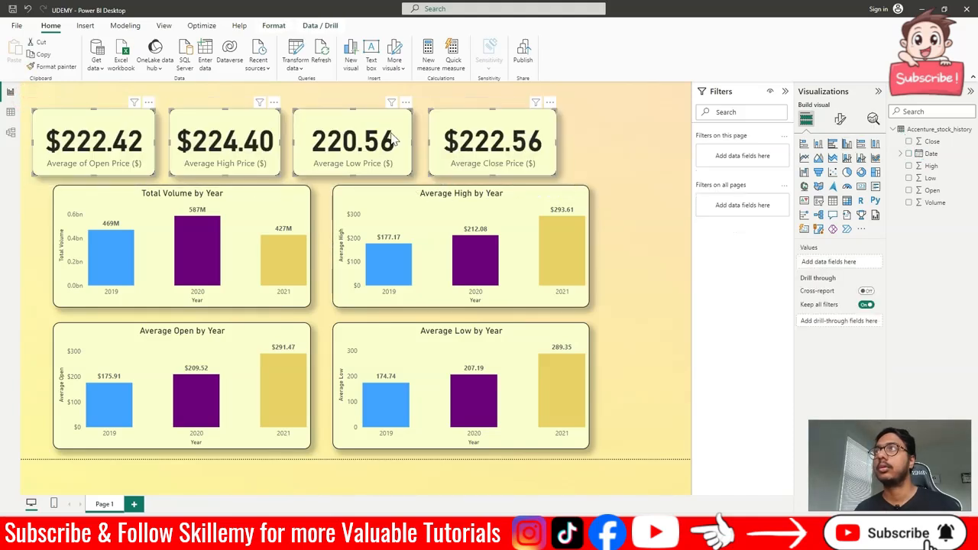
click(355, 123)
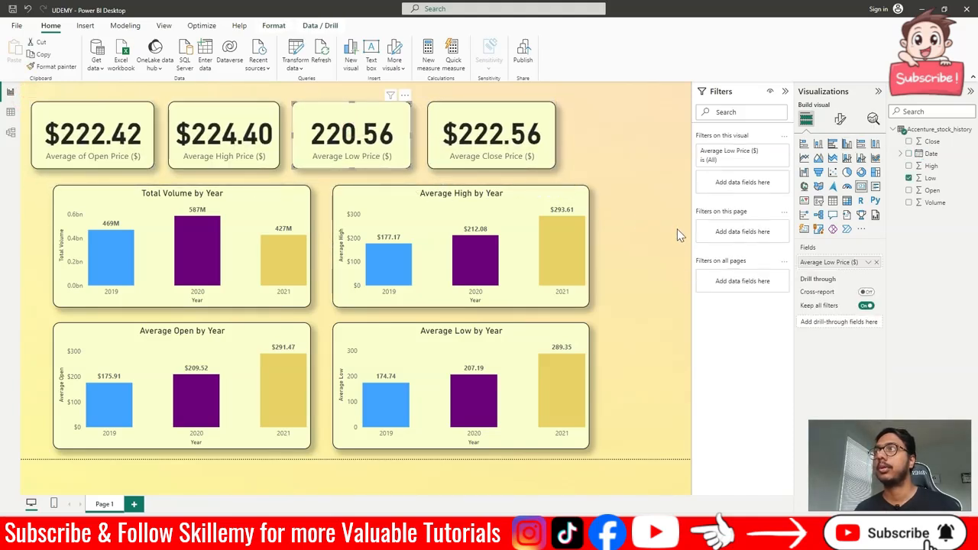
click(657, 228)
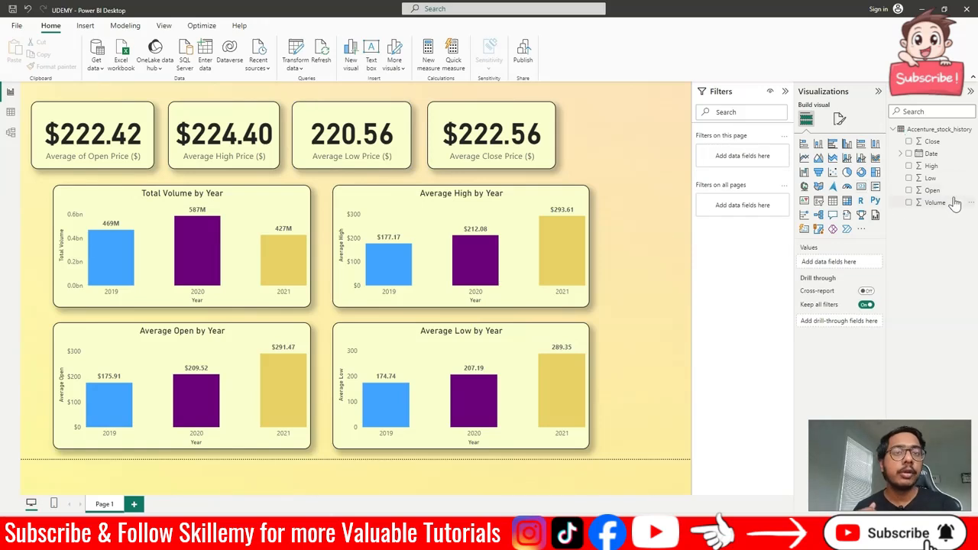
Step: Add a slicer for the Date hierarchy in the free space beside the Average Close Price card
click(910, 155)
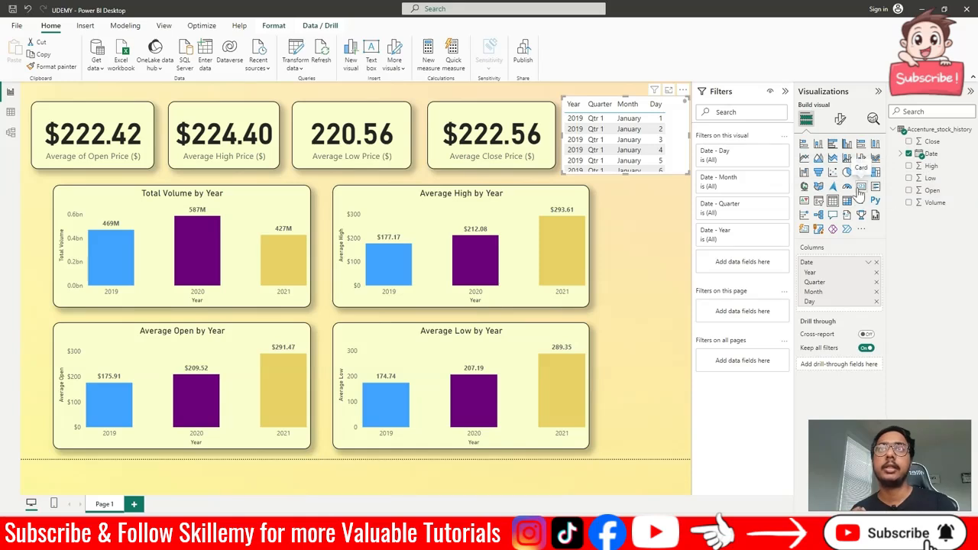
click(819, 201)
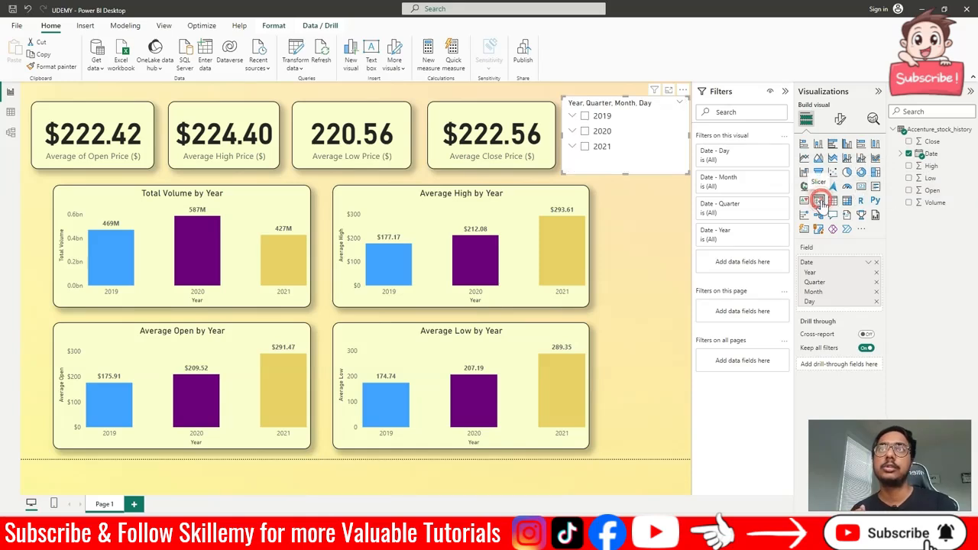
Step: Examine the quarter, month and day levels under 2019 in the date slicer, then collapse them again
click(573, 117)
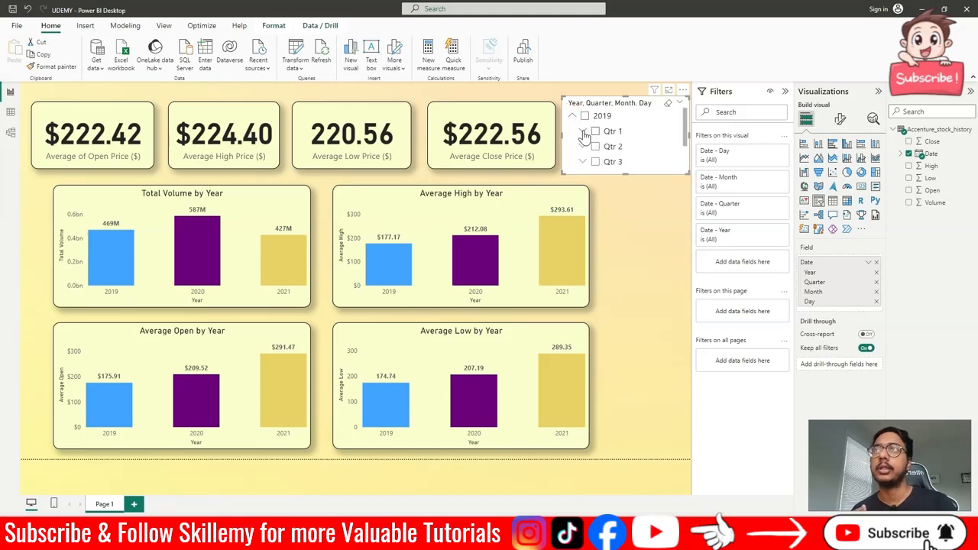
click(583, 132)
scroll(593, 131, down, 1)
click(594, 130)
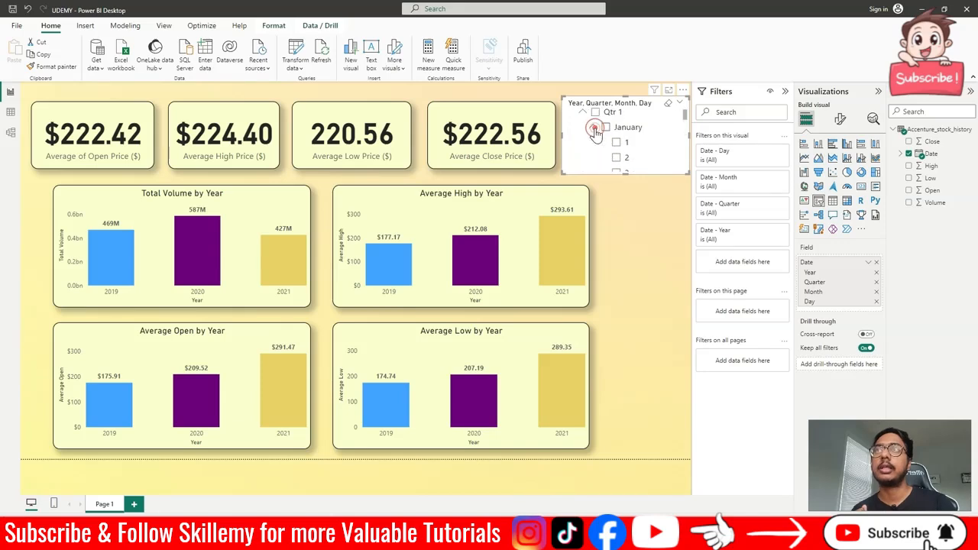
click(594, 129)
click(583, 113)
scroll(585, 118, up, 1)
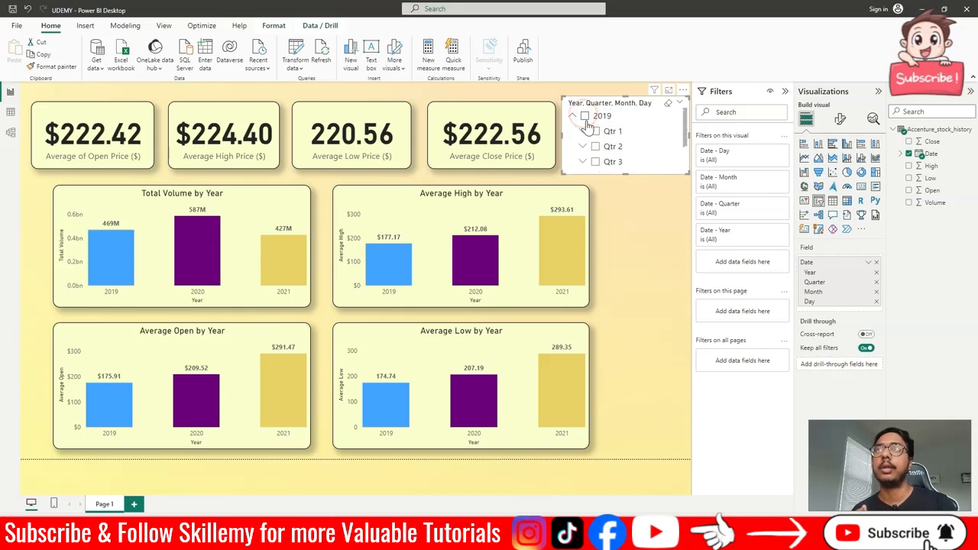
click(573, 115)
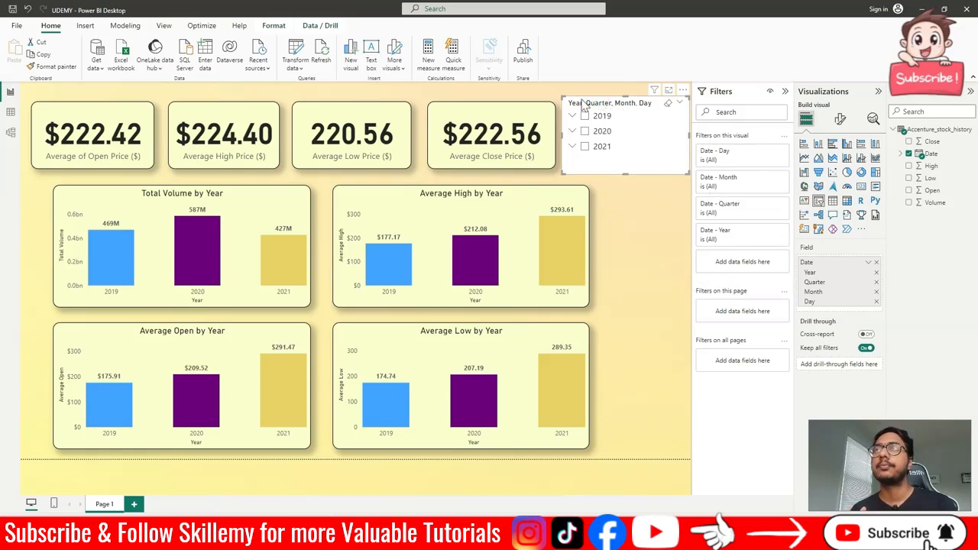
Step: Turn on the date slicer's title, set its text to "Choose your date" and center it horizontally
click(840, 118)
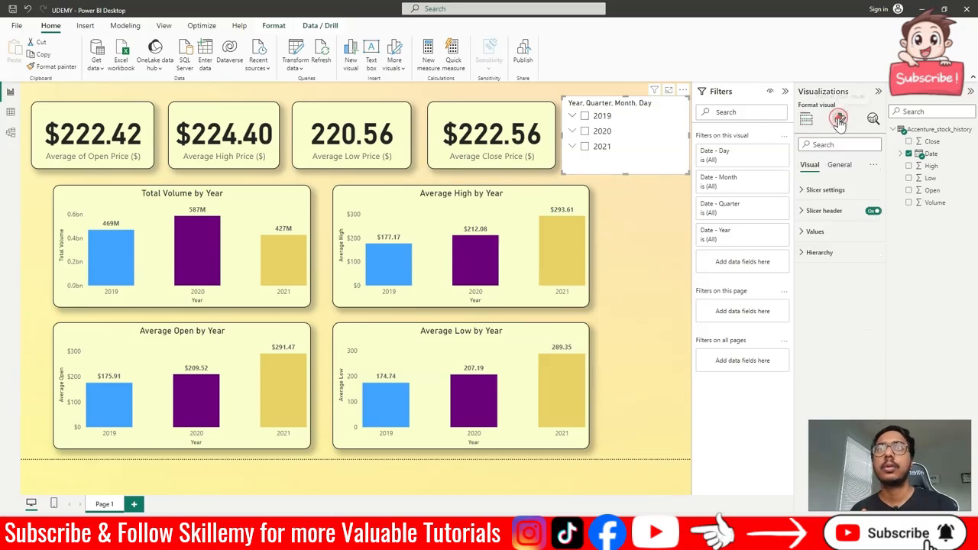
click(839, 165)
click(873, 211)
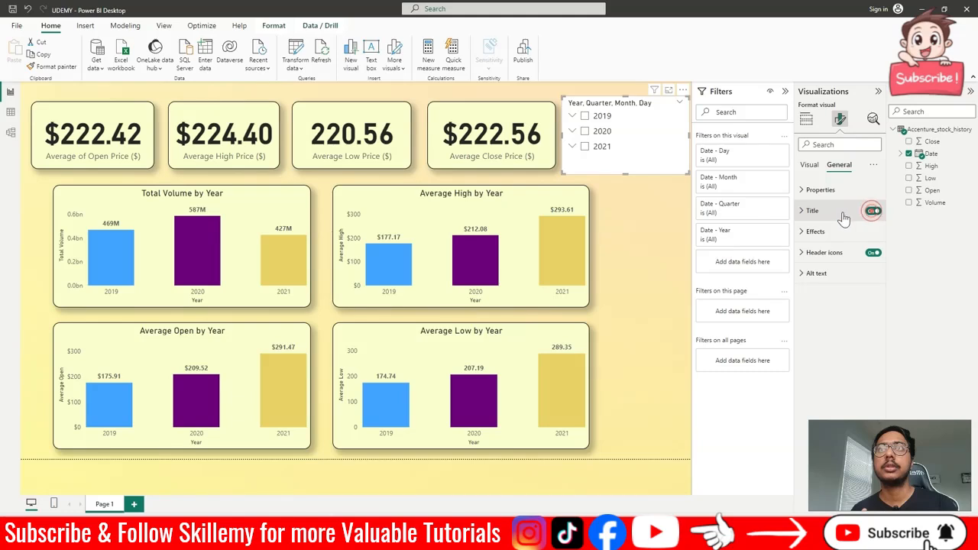
click(822, 211)
click(829, 260)
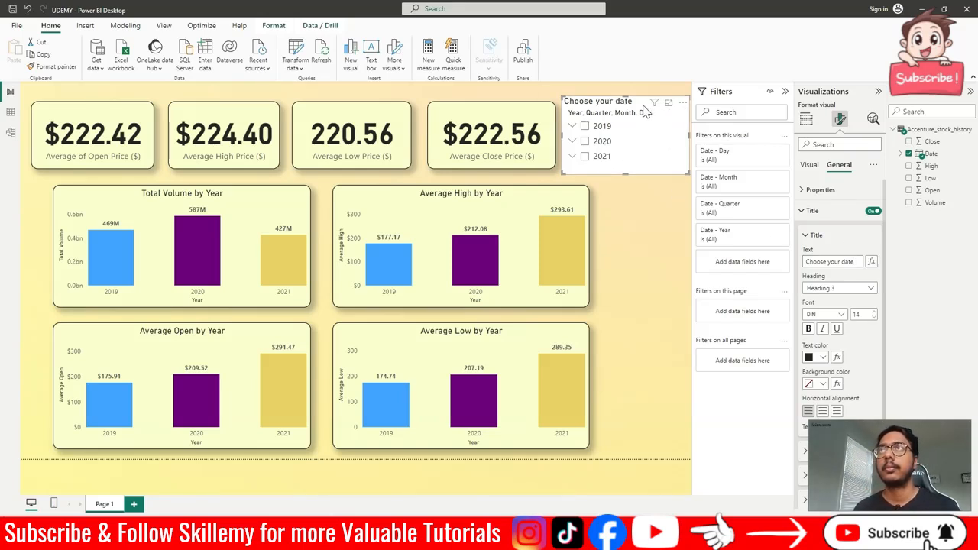
scroll(829, 340, down, 3)
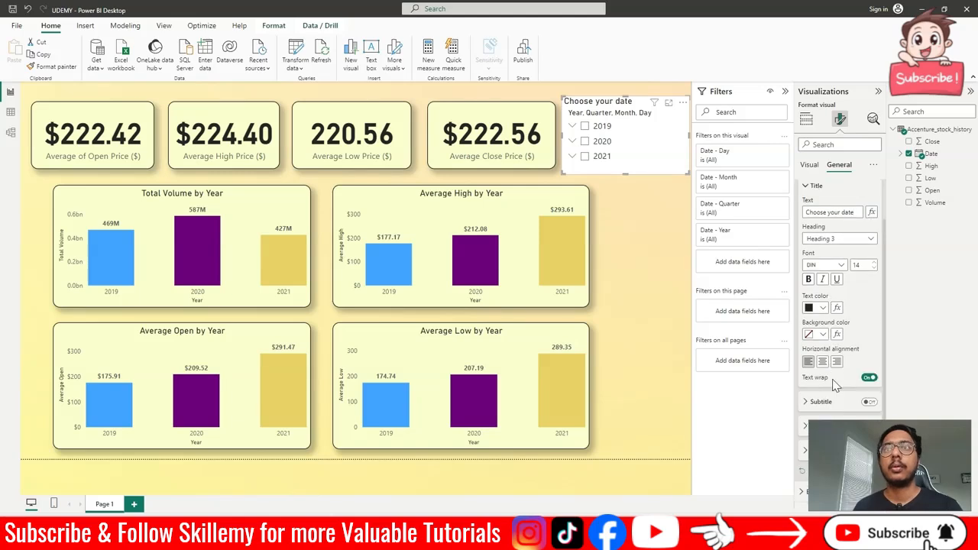
click(822, 328)
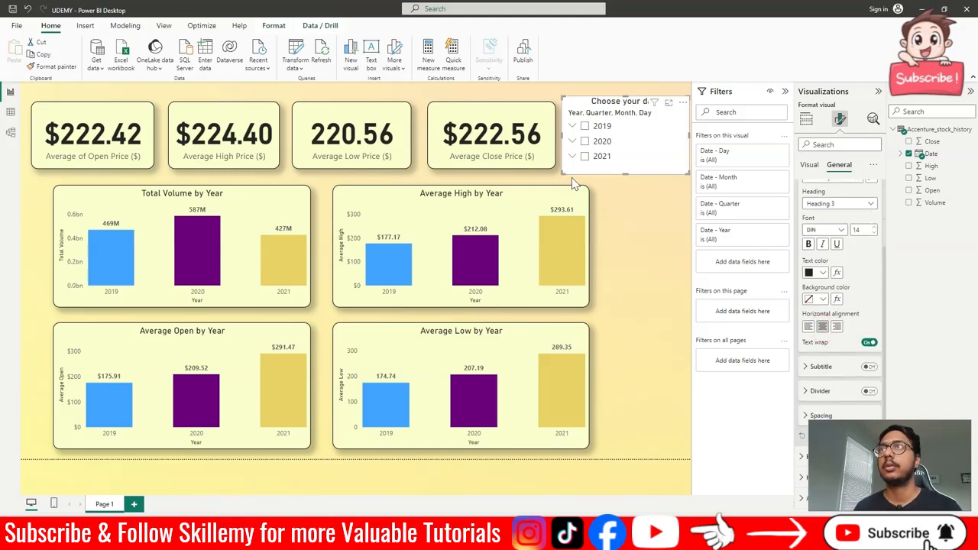
click(642, 197)
Step: Copy the Average Close Price card's formatting to the date slicer with Format painter
click(493, 113)
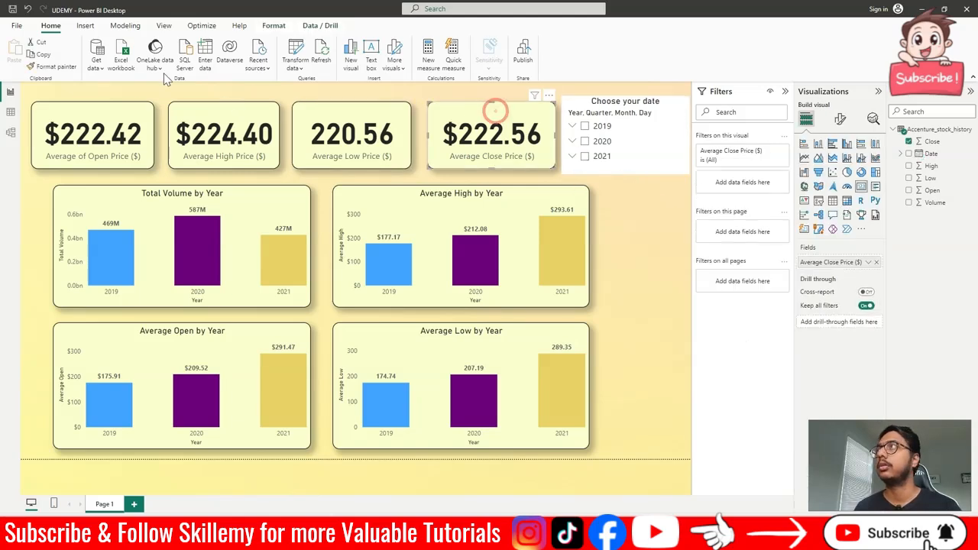
click(61, 68)
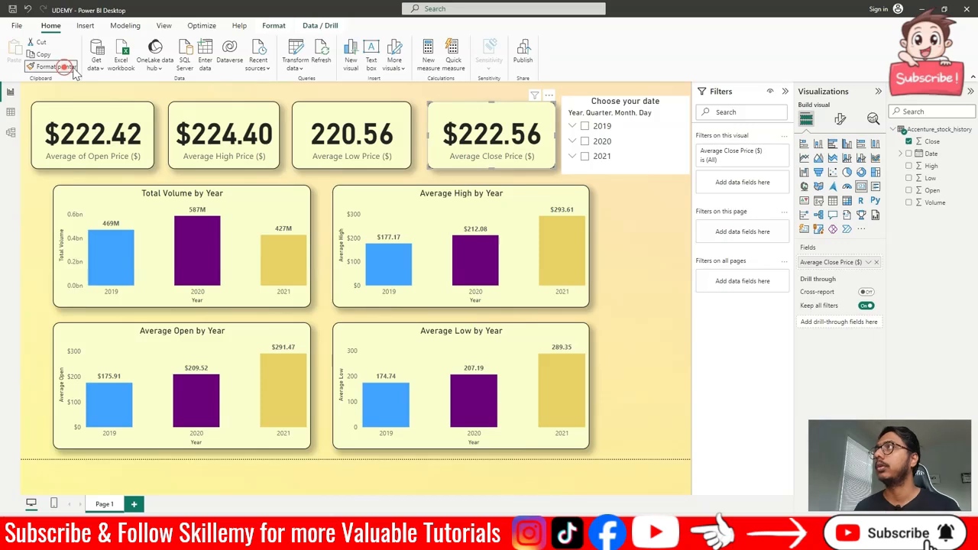
click(585, 103)
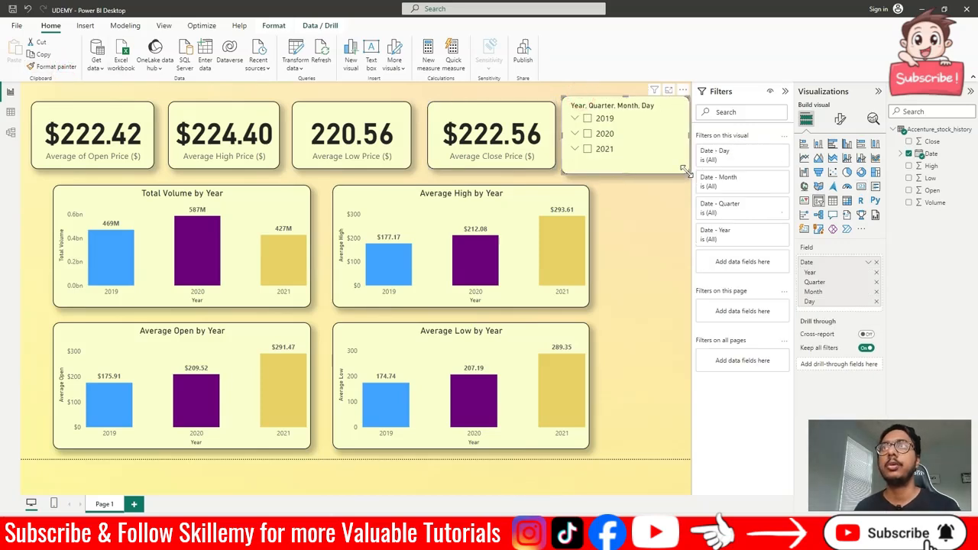
Step: Shrink the date slicer to the card row's height and narrow the Average Close Price and Average Low Price cards
mouse_move(686, 171)
mouse_down()
mouse_move(681, 148)
mouse_move(680, 163)
mouse_up()
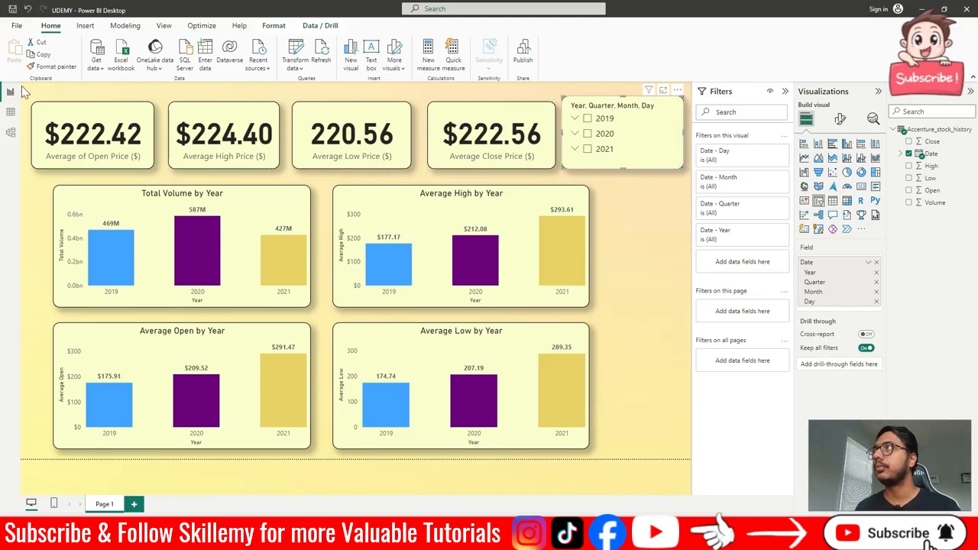
drag(29, 96, 544, 136)
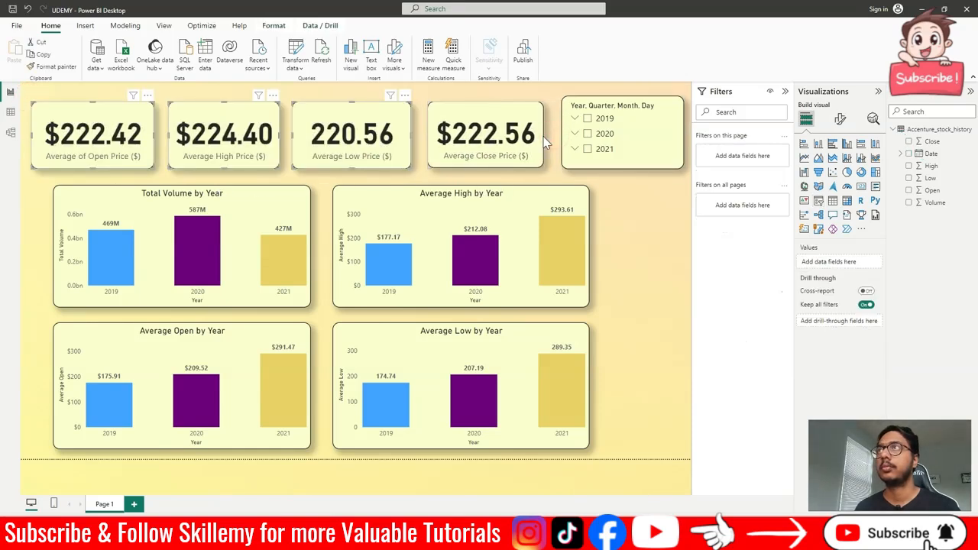
click(410, 137)
drag(410, 136, 403, 136)
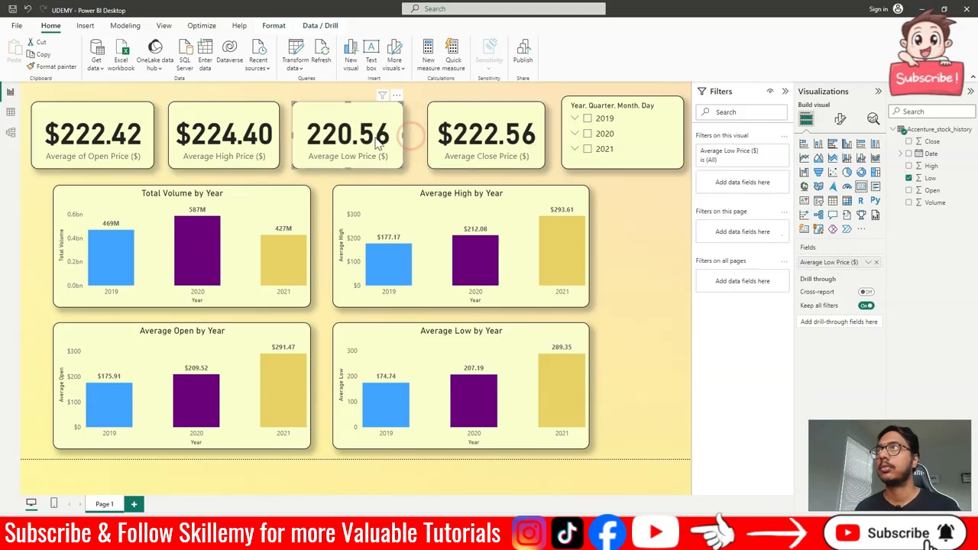
Step: Shift the Average Close Price card and the date slicer closer to the other cards to even out the row spacing
click(275, 138)
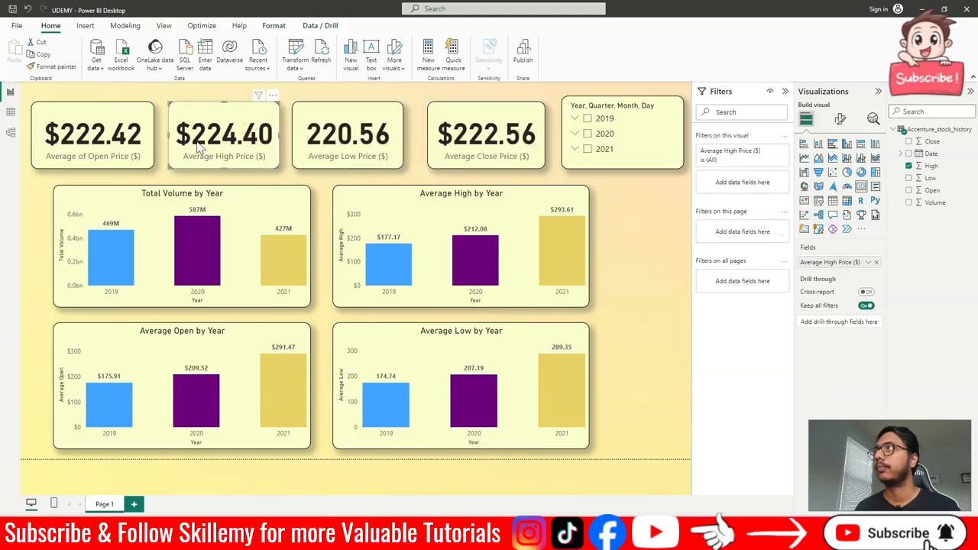
drag(495, 132, 486, 131)
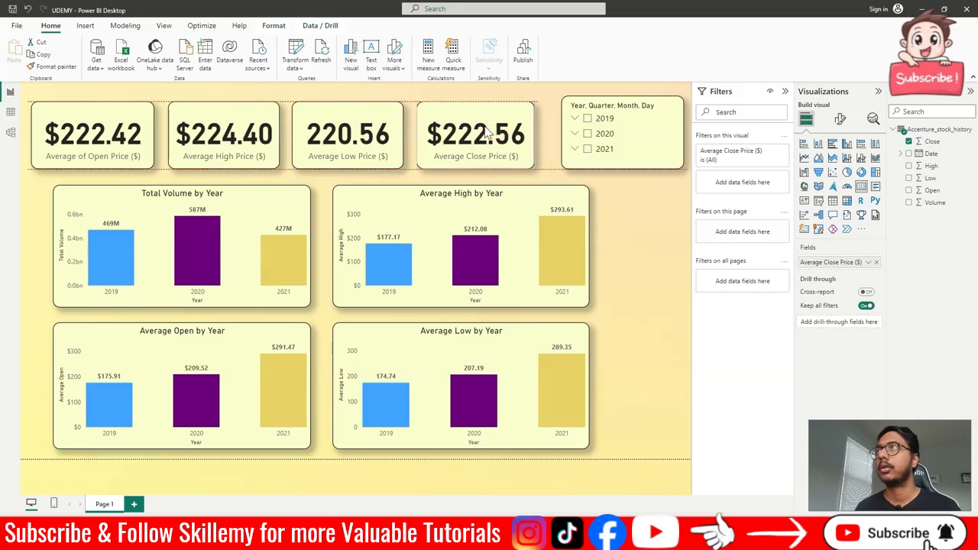
drag(642, 122, 633, 115)
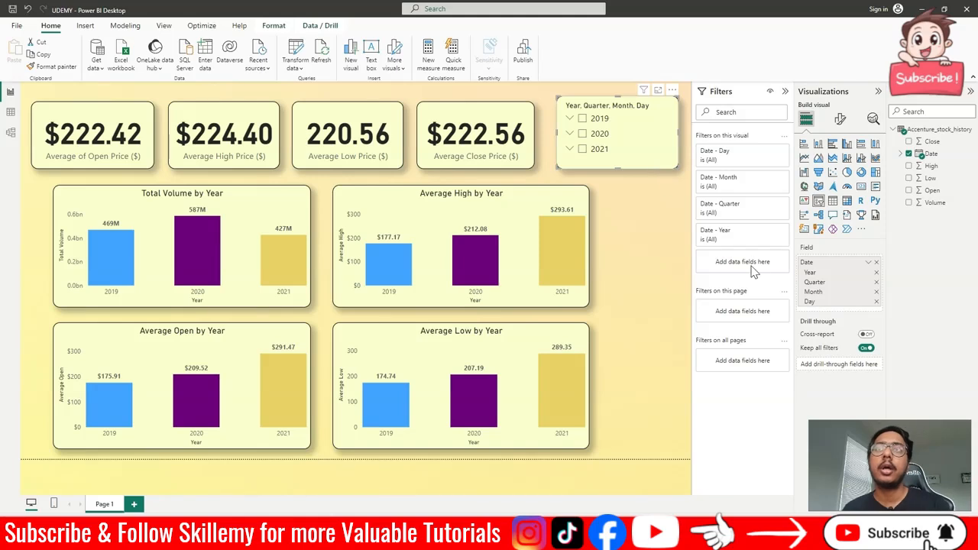
Step: Remove the Quarter, Month and Day levels from the date slicer's field, keeping only Year
click(877, 283)
click(876, 282)
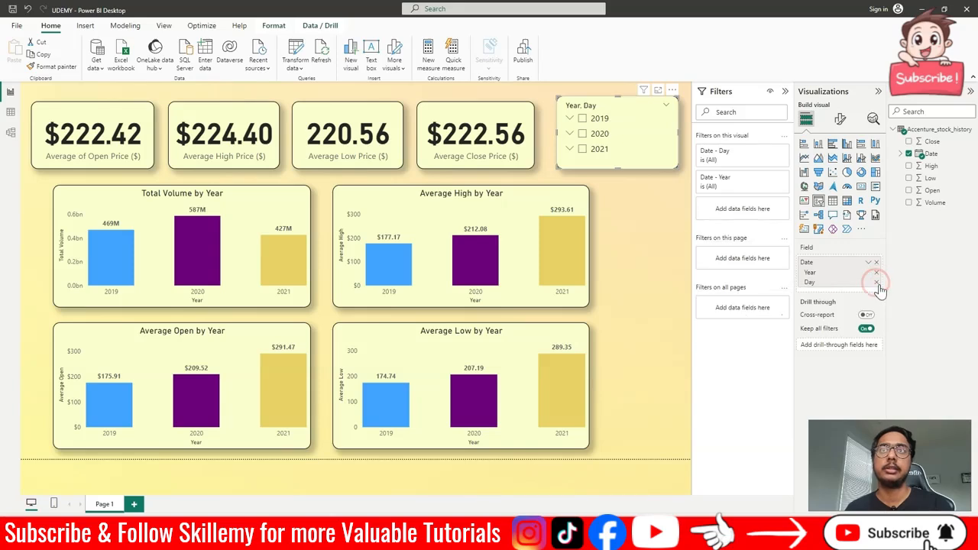
click(876, 282)
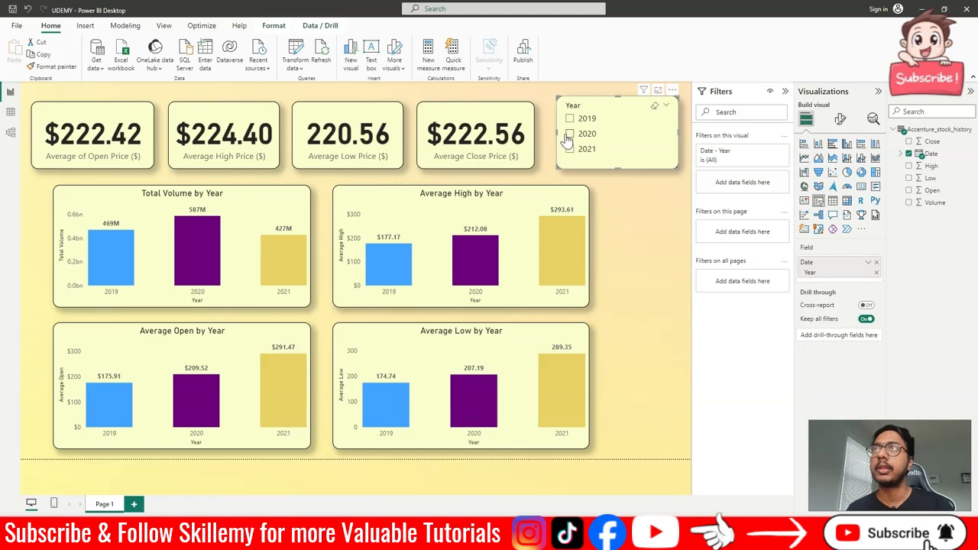
Step: Test the year slicer by filtering the page to 2020, switching to 2021, and clearing the selection
click(569, 135)
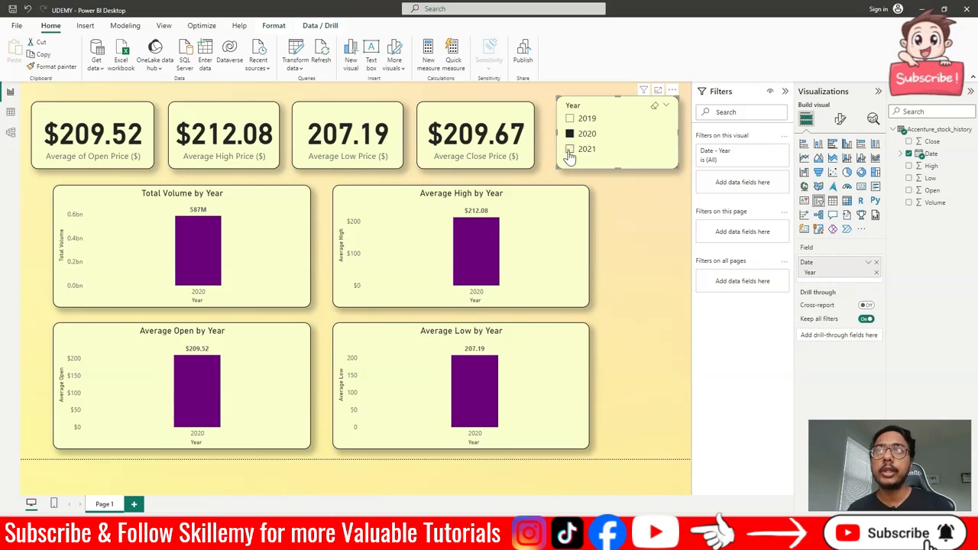
click(570, 151)
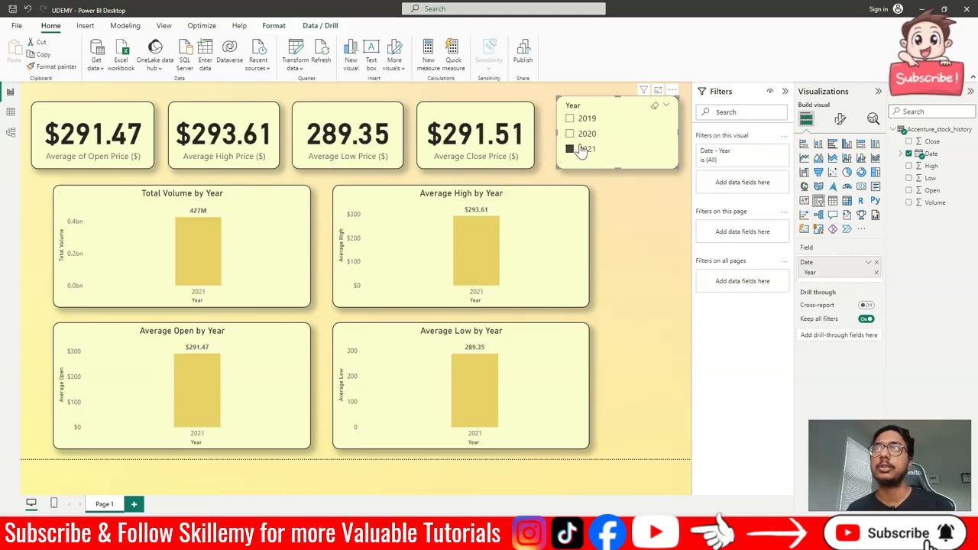
click(570, 150)
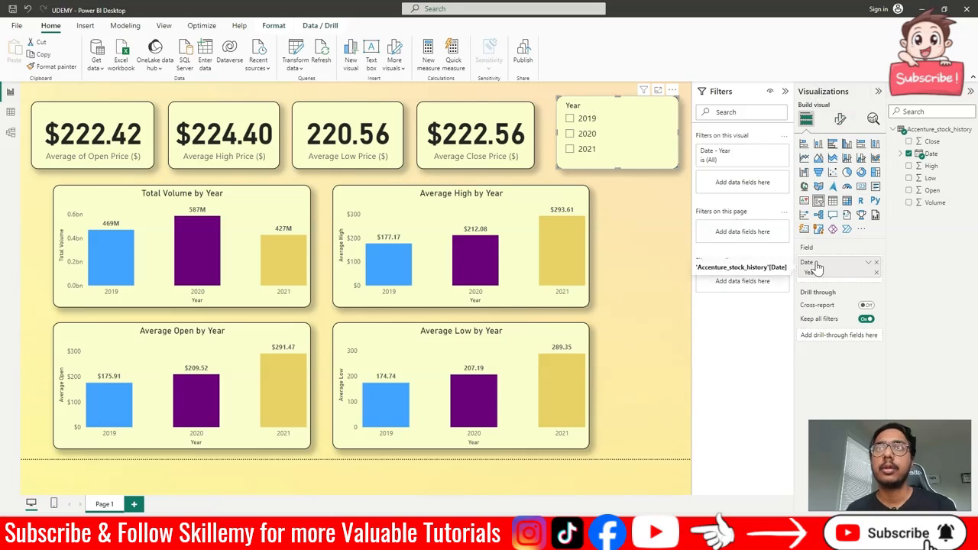
Step: Turn off the Multi-select with Ctrl option in the year slicer's selection settings
click(868, 263)
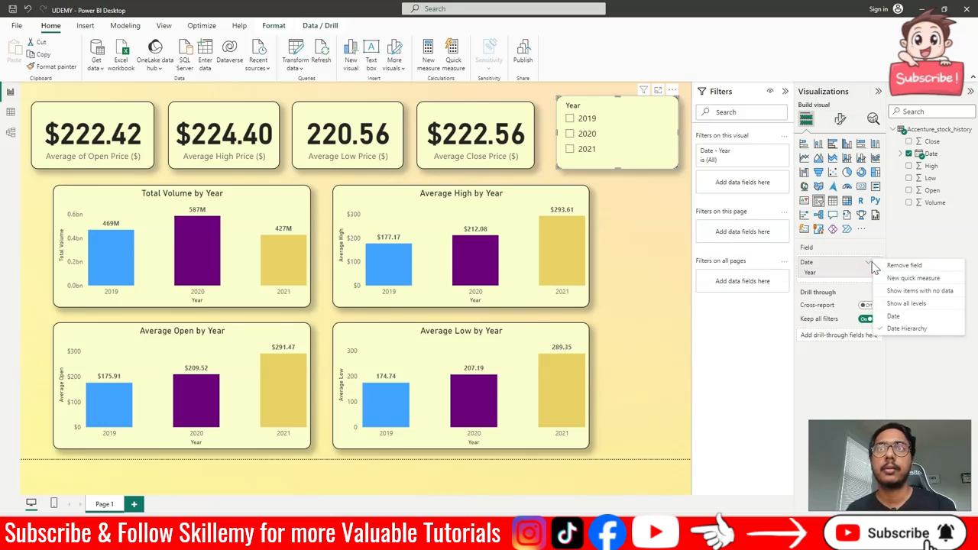
click(841, 120)
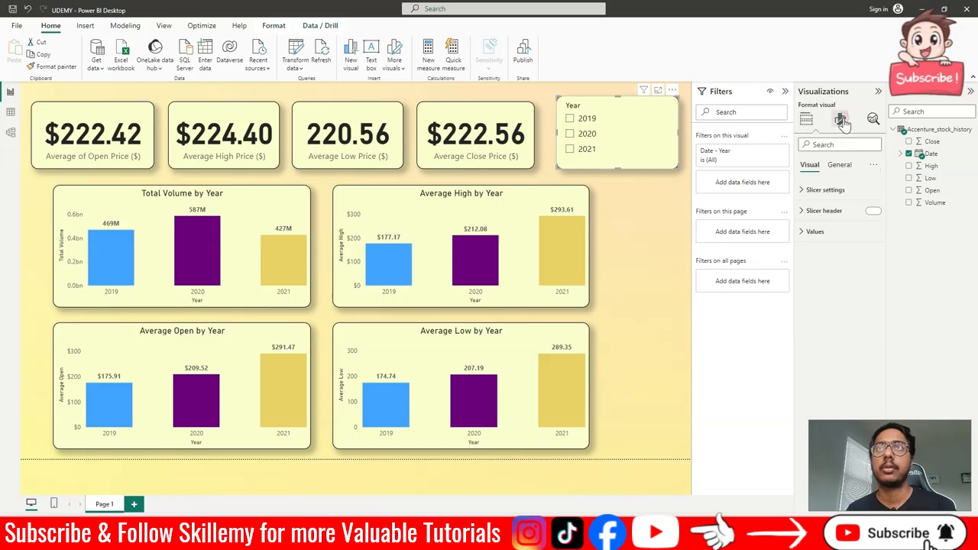
click(824, 190)
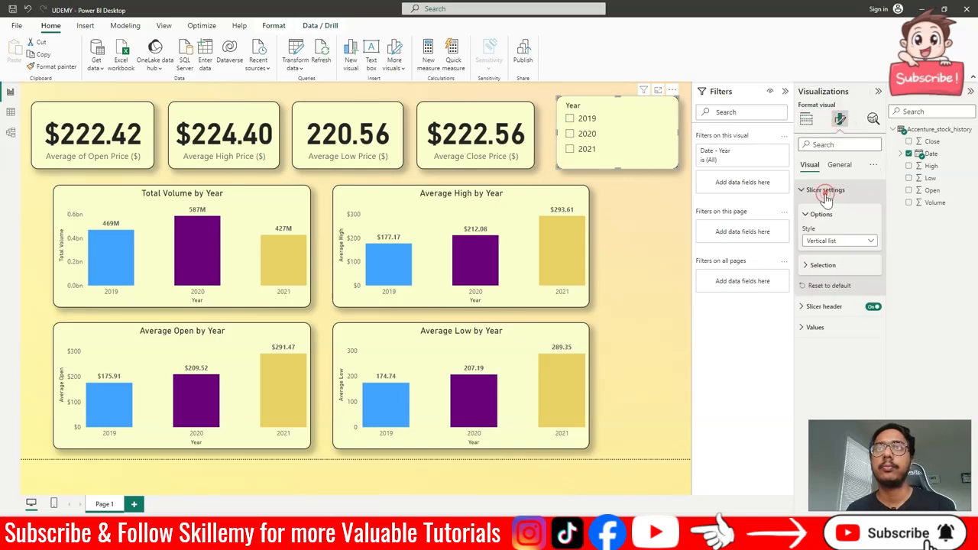
click(845, 265)
click(870, 295)
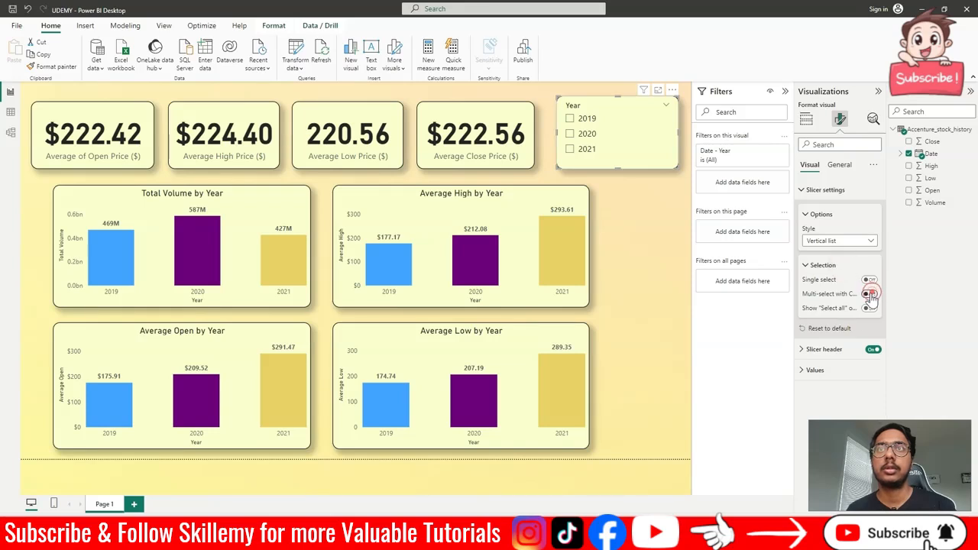
Step: Test multiple selection in the year slicer by choosing combinations such as 2020 and 2021, then clear all years
click(569, 134)
click(569, 149)
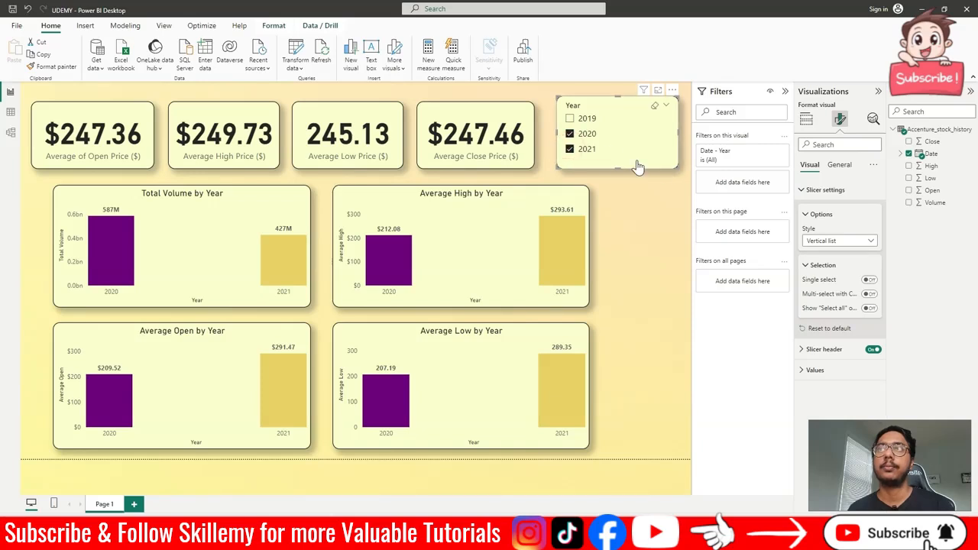
click(570, 119)
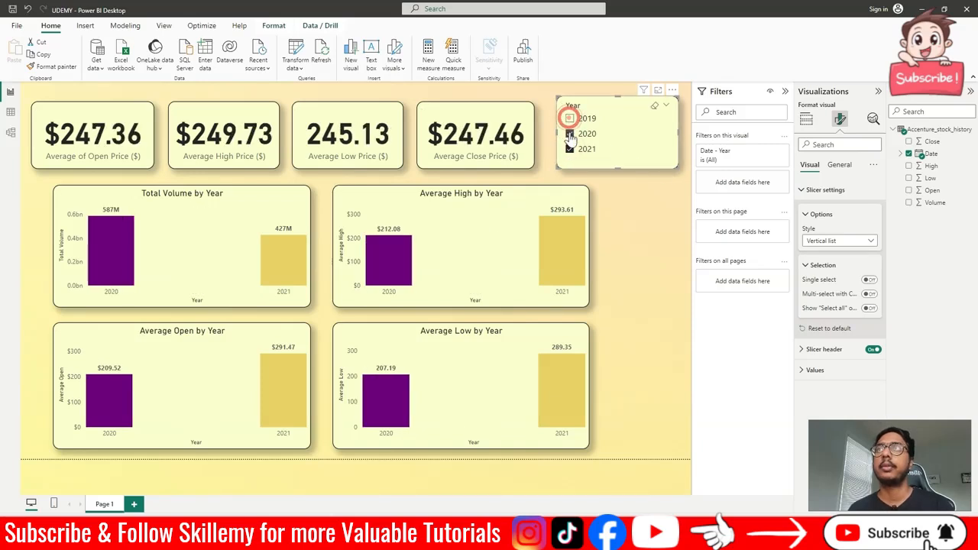
click(569, 133)
click(569, 149)
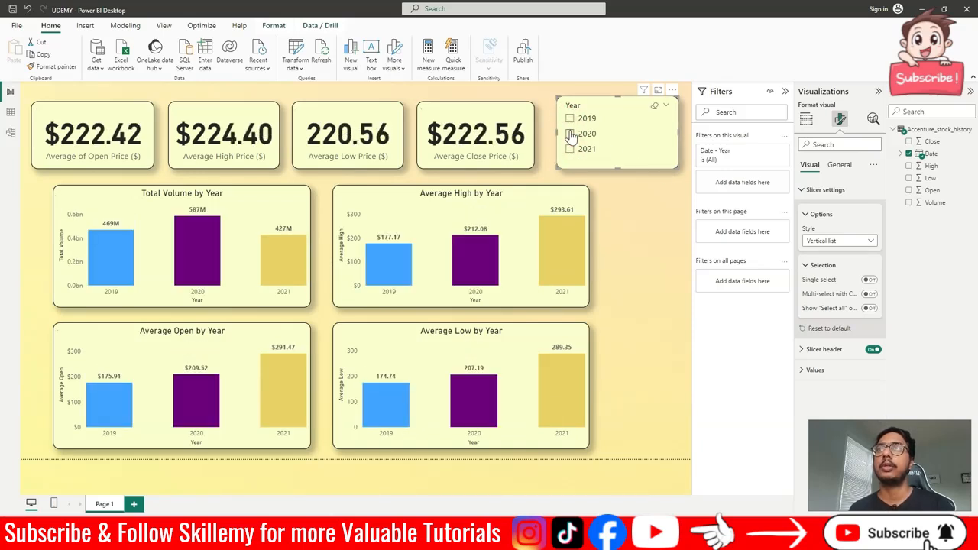
click(569, 134)
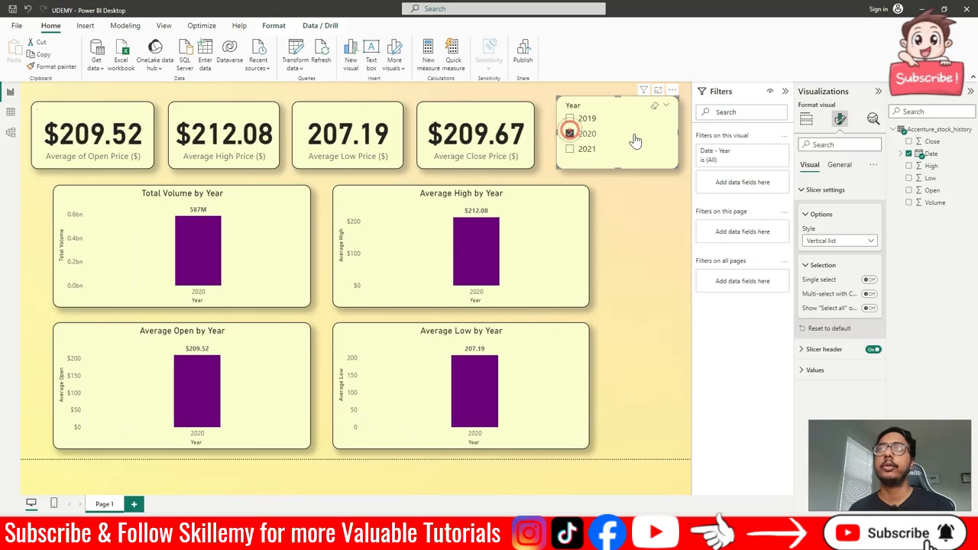
click(569, 149)
click(569, 134)
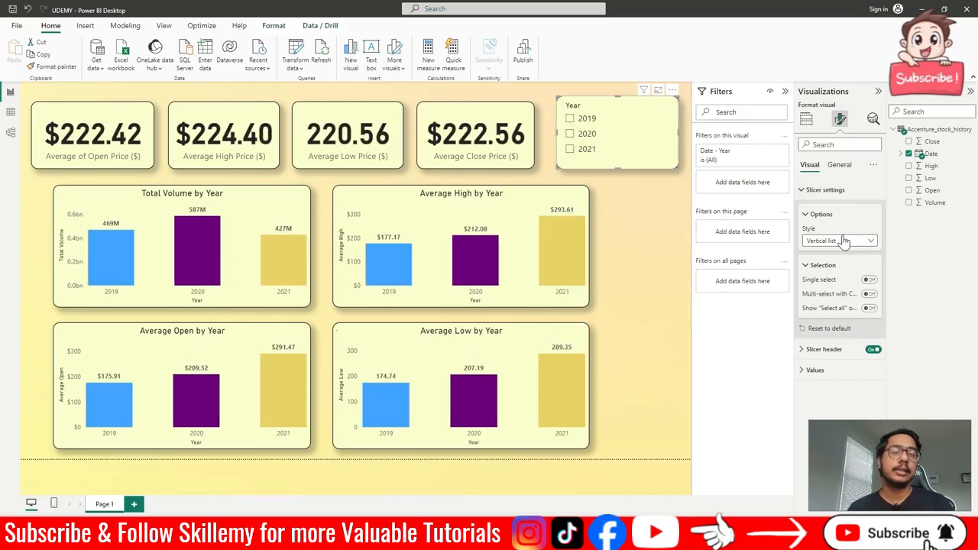
click(840, 165)
click(812, 166)
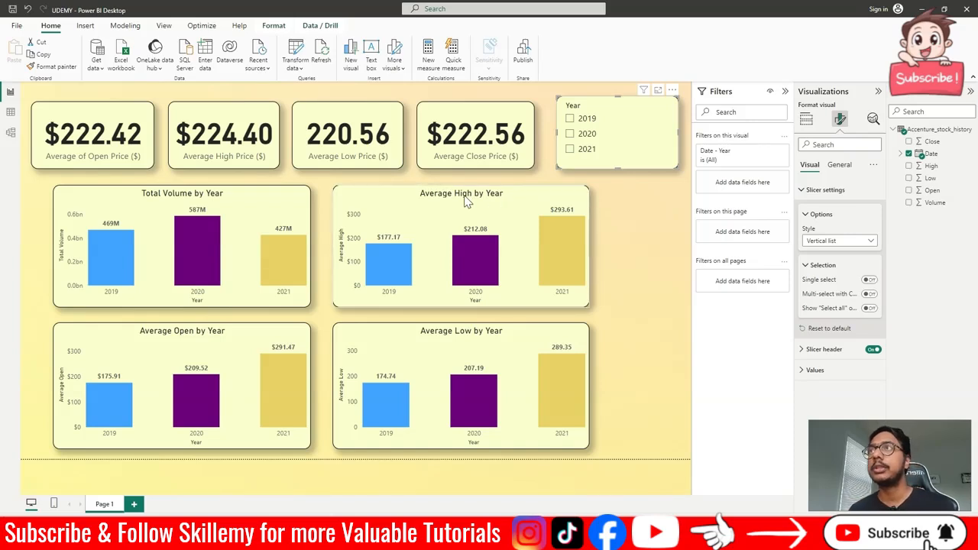
click(412, 202)
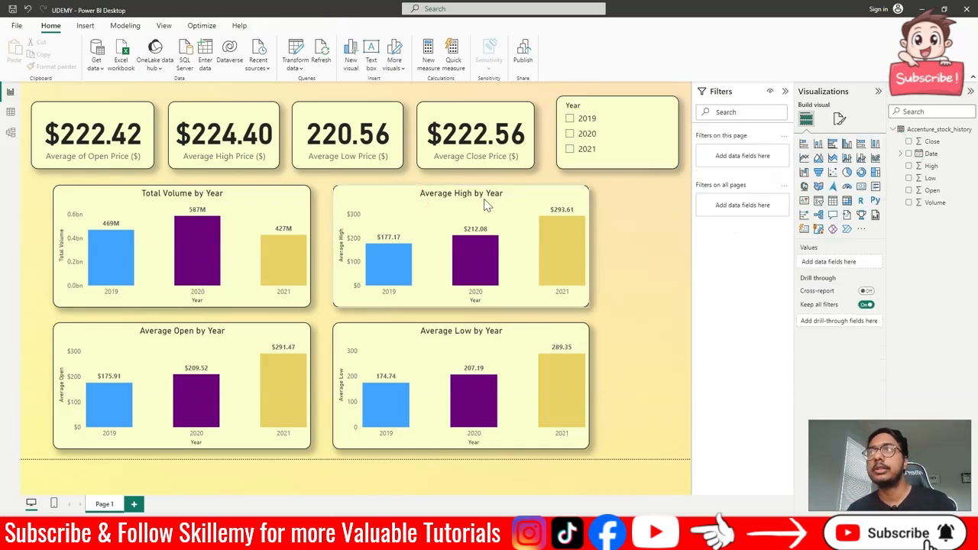
Step: Set the quarter filter of the Average High by Year chart to Top N, showing the top 2 items
click(483, 199)
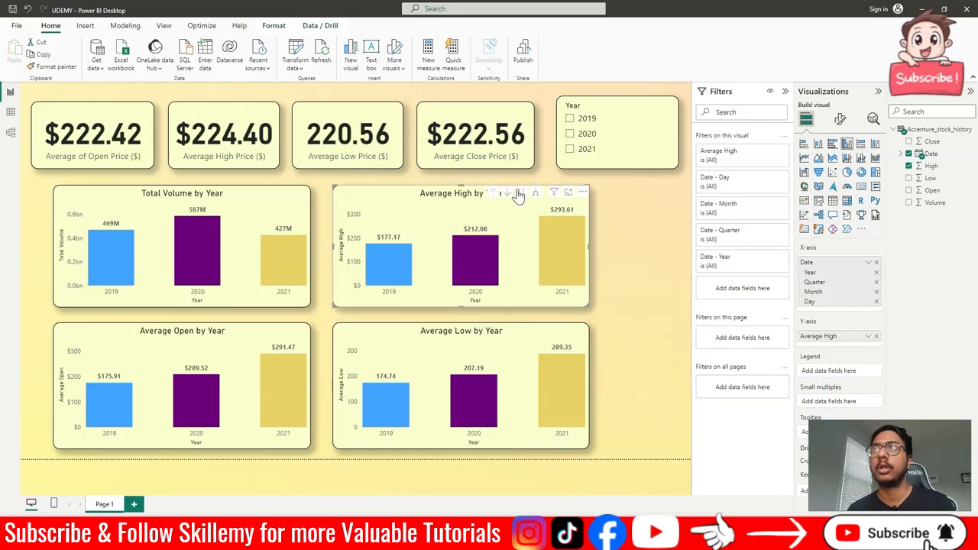
click(769, 233)
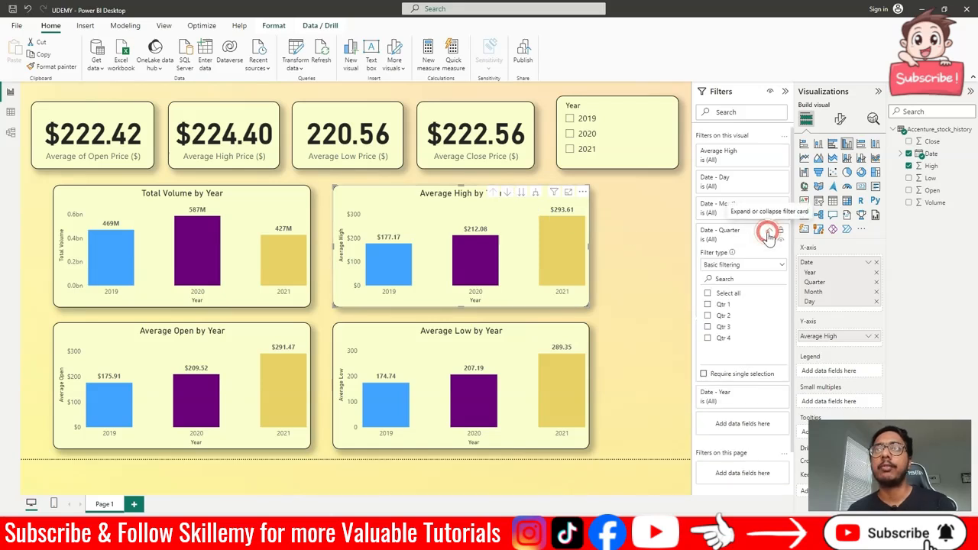
click(769, 234)
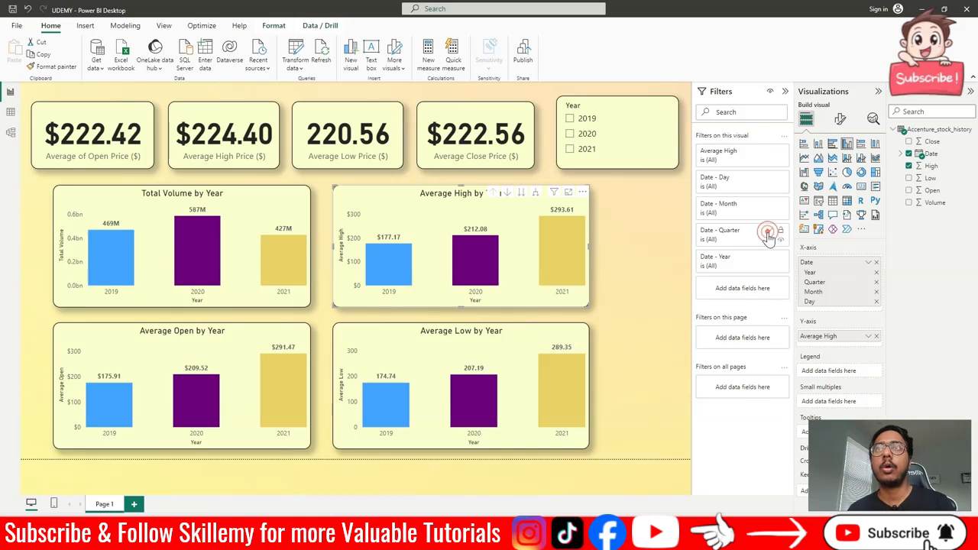
click(768, 232)
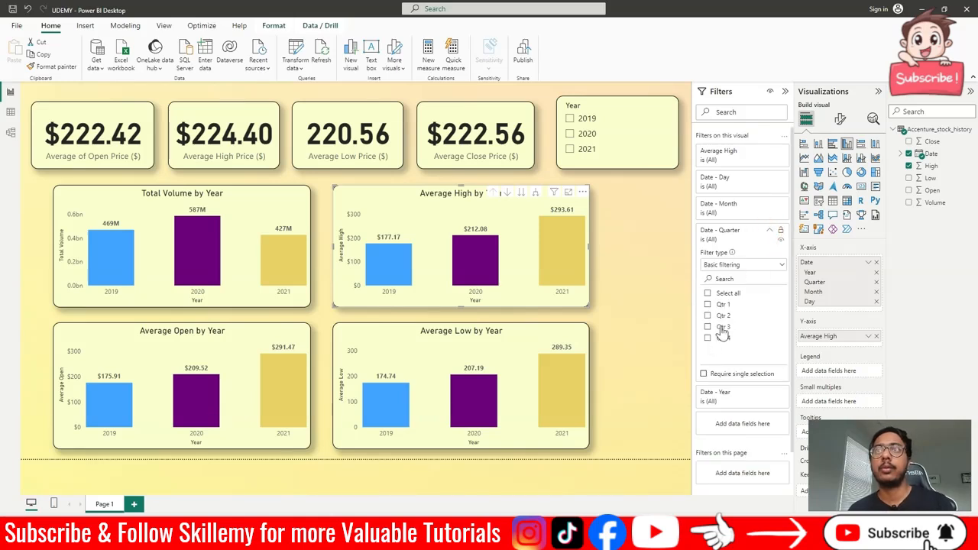
click(779, 268)
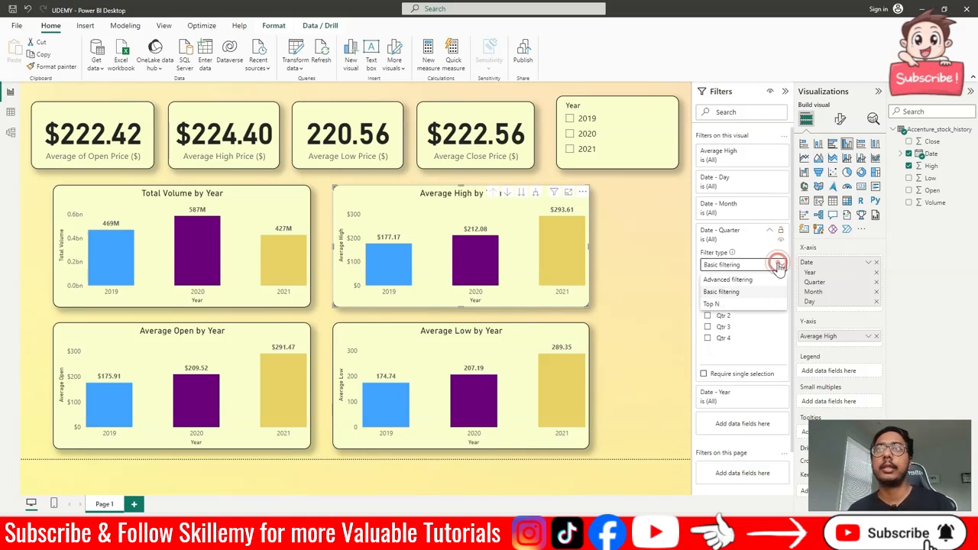
click(740, 279)
click(764, 265)
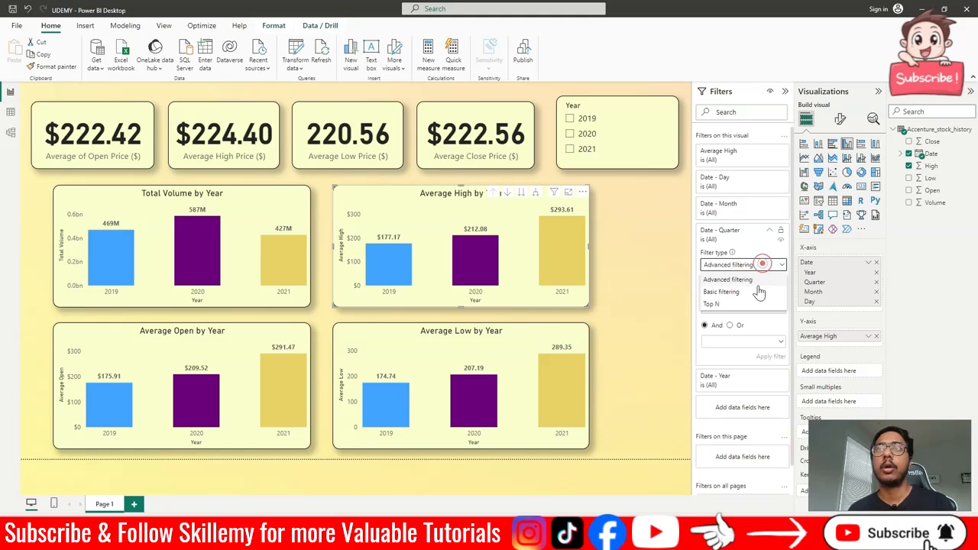
click(743, 302)
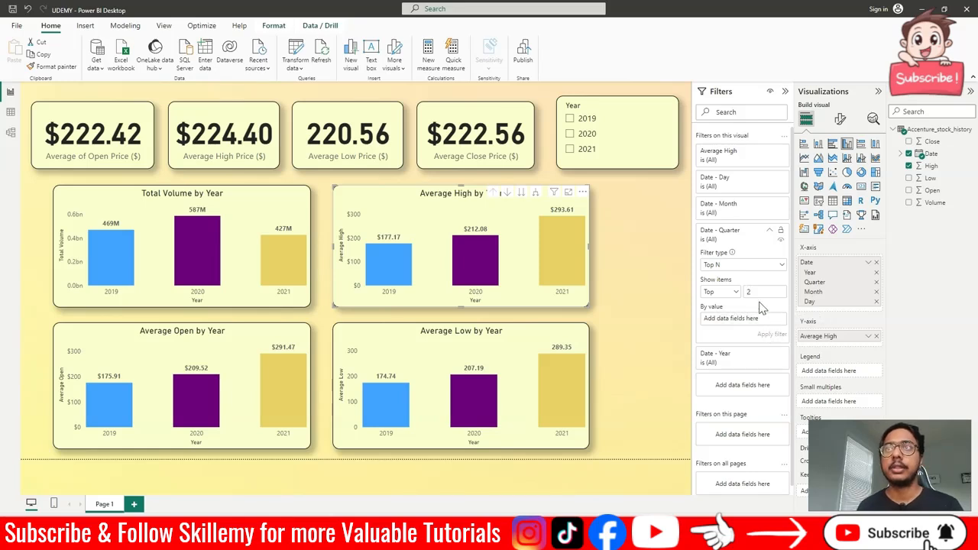
click(751, 324)
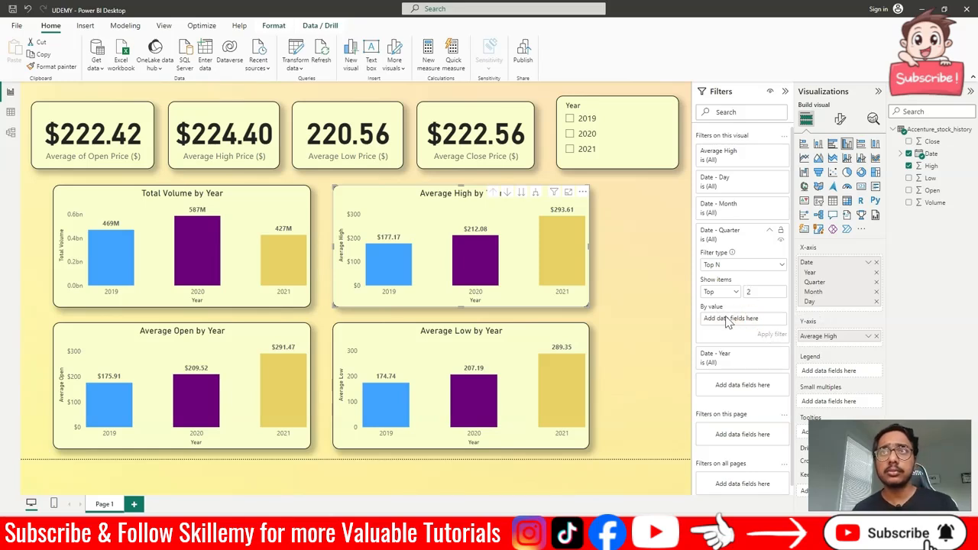
click(731, 294)
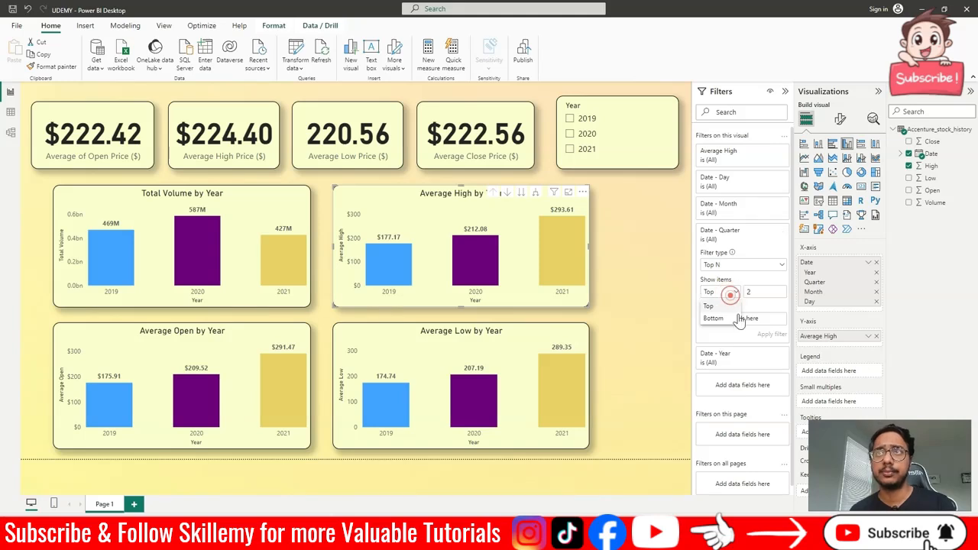
click(770, 313)
click(720, 321)
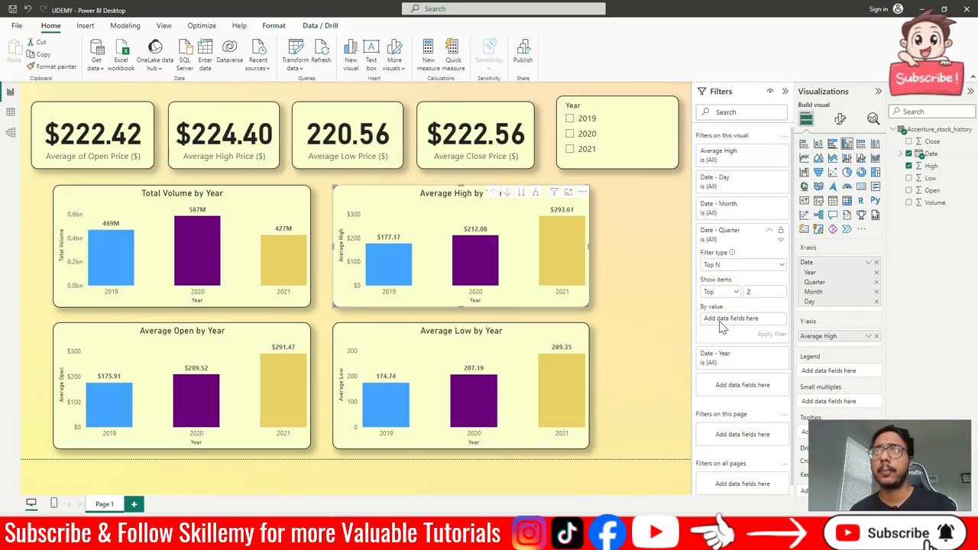
Step: Use the High field, summarized as Average, as the quarter filter's ranking value and apply the filter
click(934, 168)
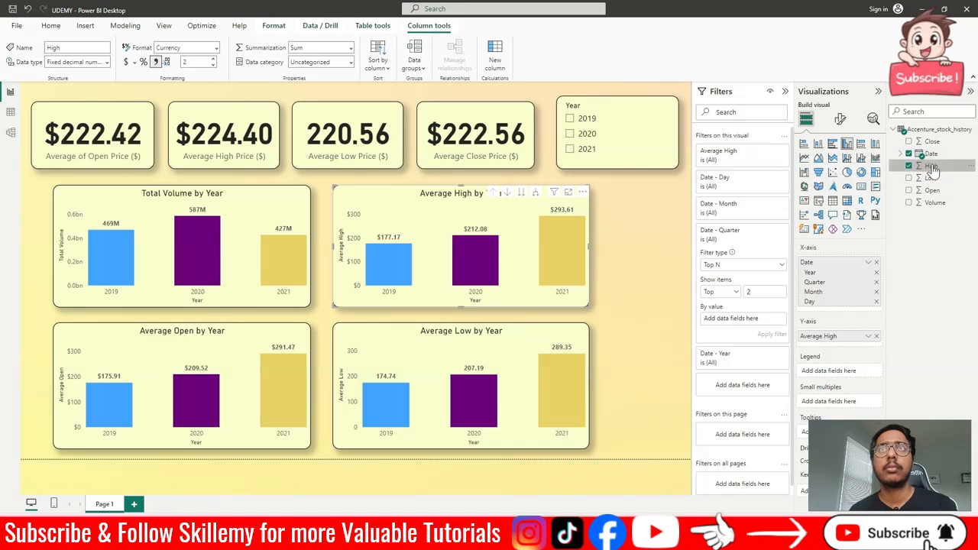
drag(934, 169, 741, 321)
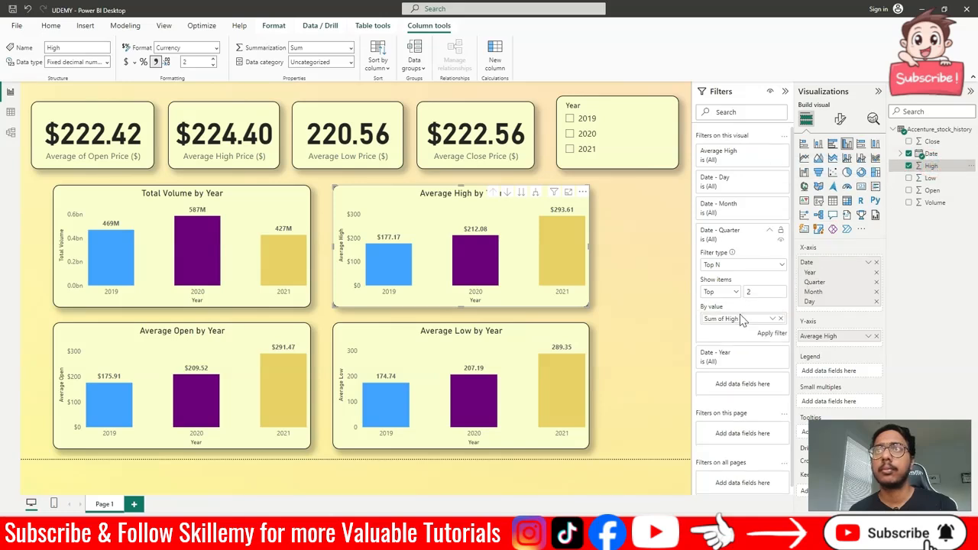
click(773, 319)
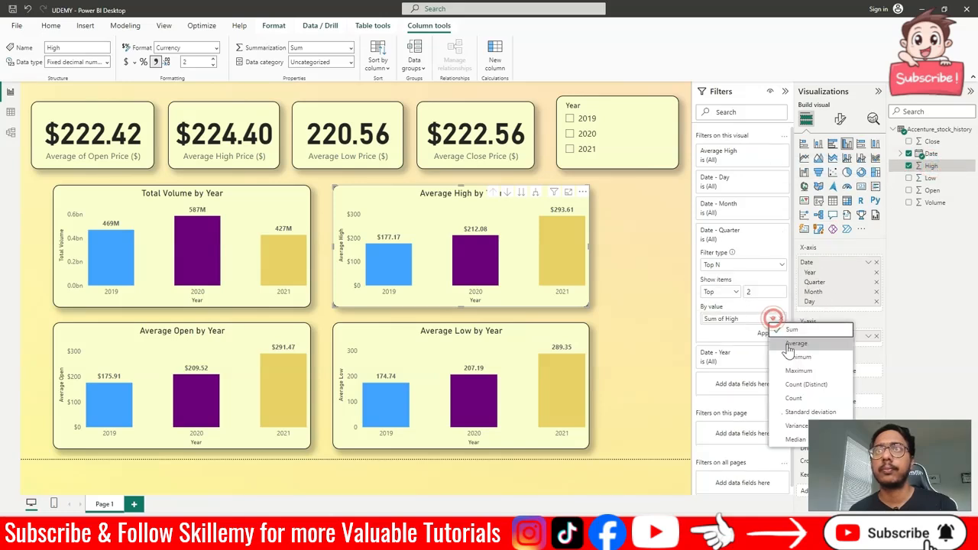
click(788, 344)
click(774, 334)
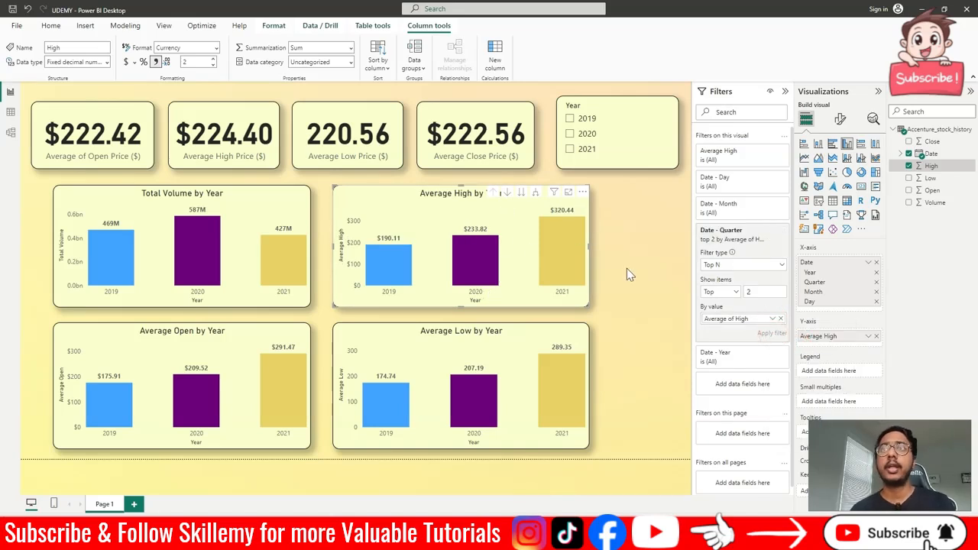
Step: Clear the Top N quarter filter from the Average High by Year chart
click(780, 318)
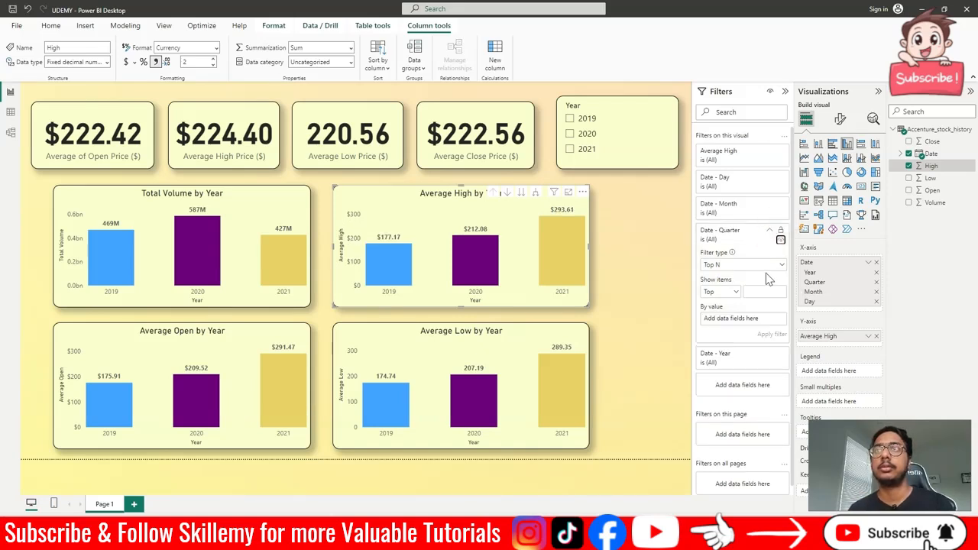
click(766, 266)
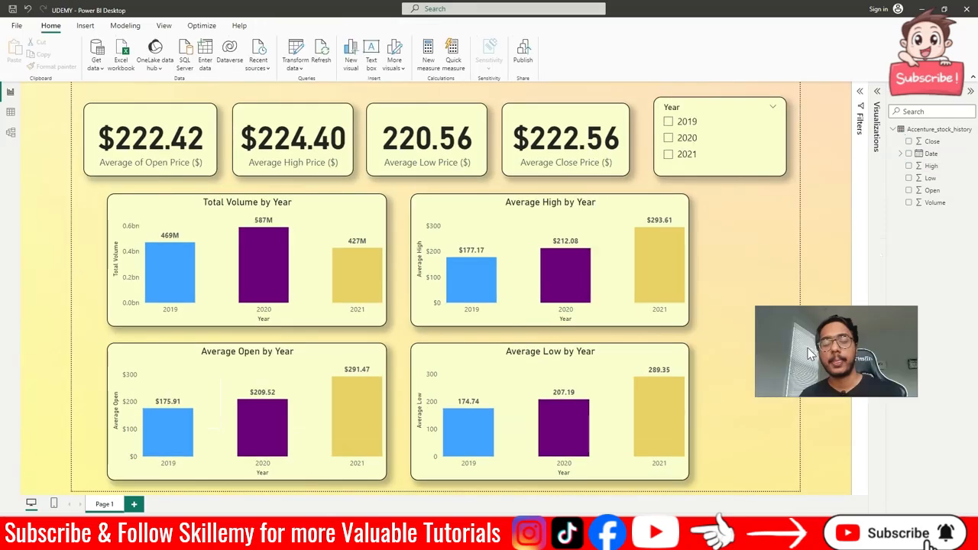